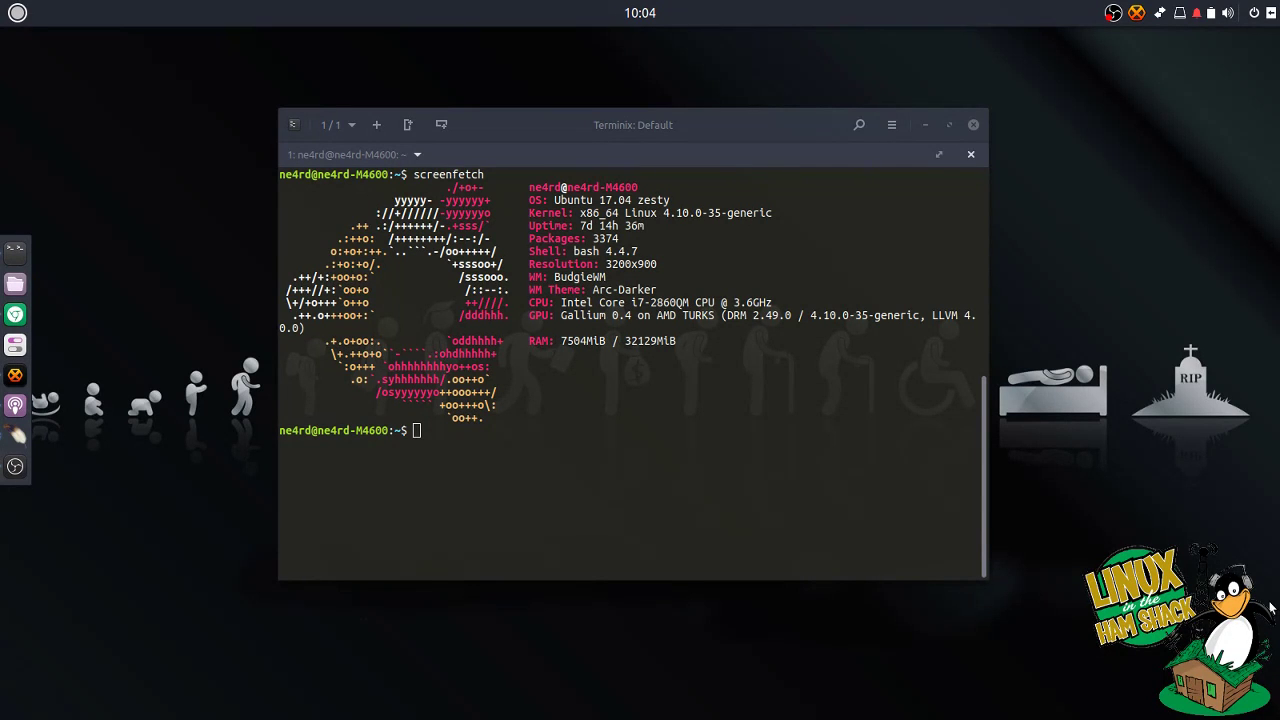
Step: Search the application launcher for qtel, then close the launcher
click(18, 13)
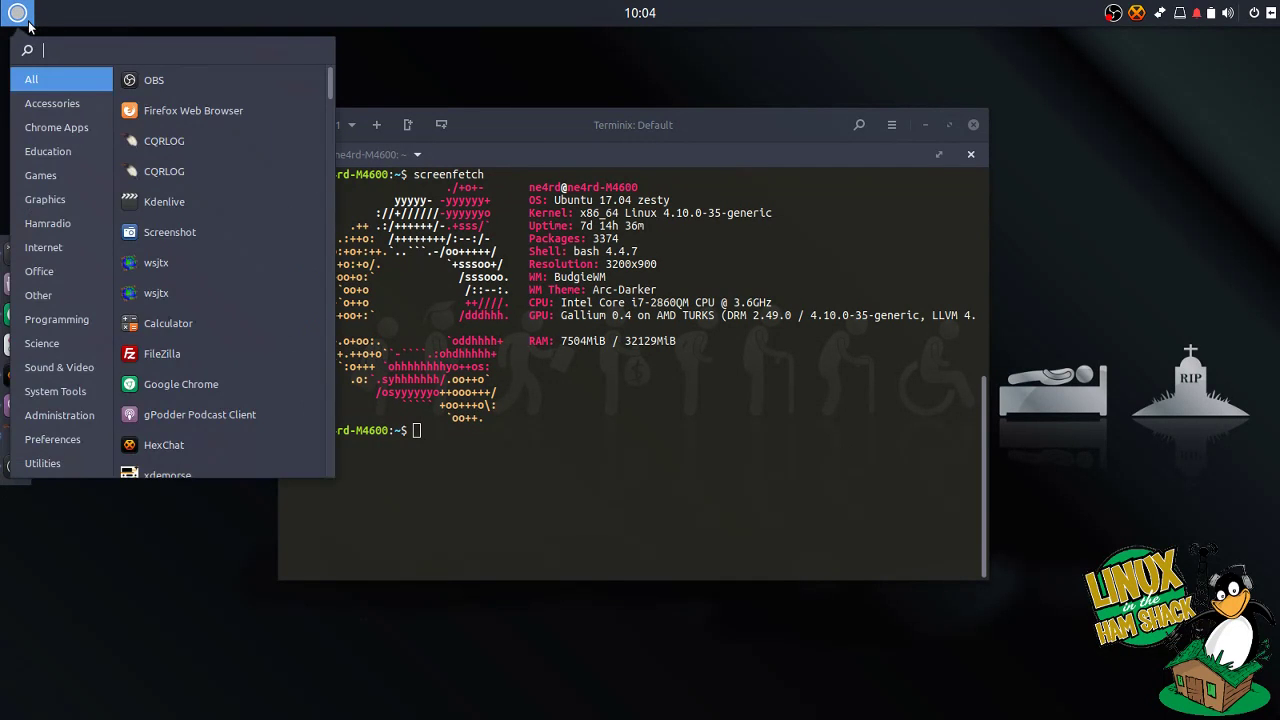
text(qtel)
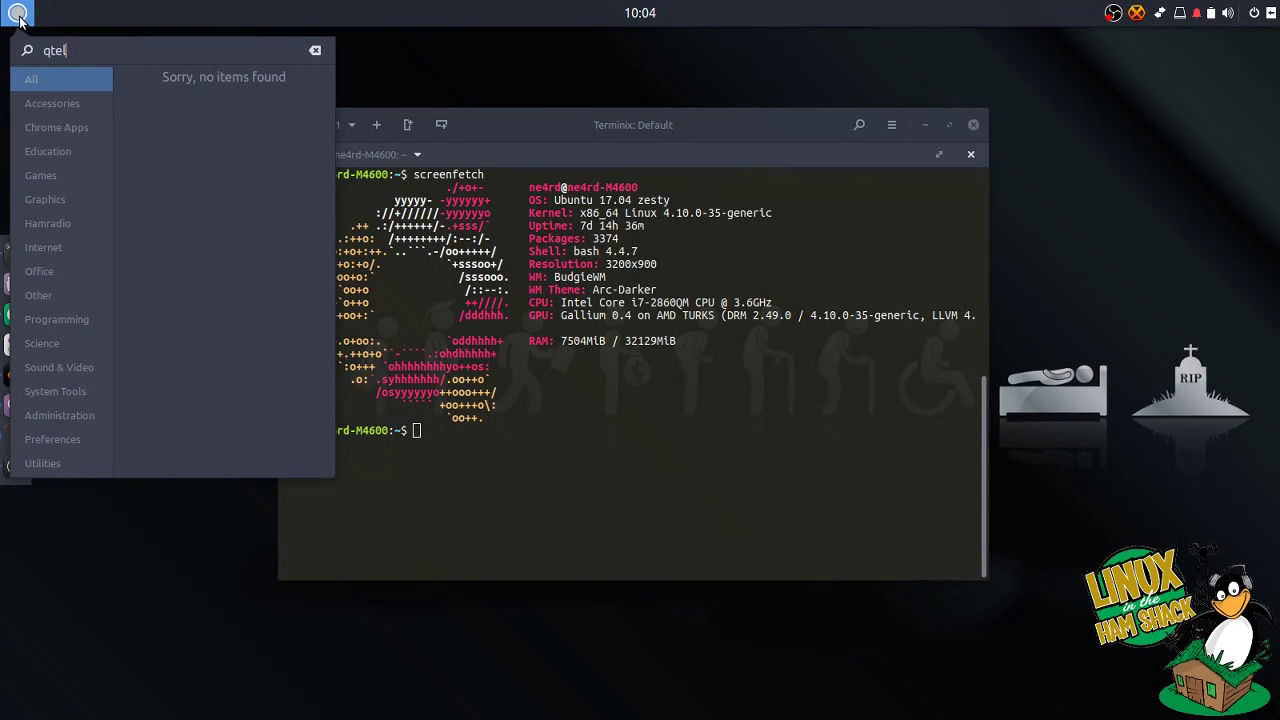
key(BackSpace)
key(BackSpace)
key(BackSpace)
key(BackSpace)
text(\)
click(623, 471)
Step: Install Qtel with 'sudo apt install qtel' and accept the additional packages
click(623, 471)
text(sudo atp)
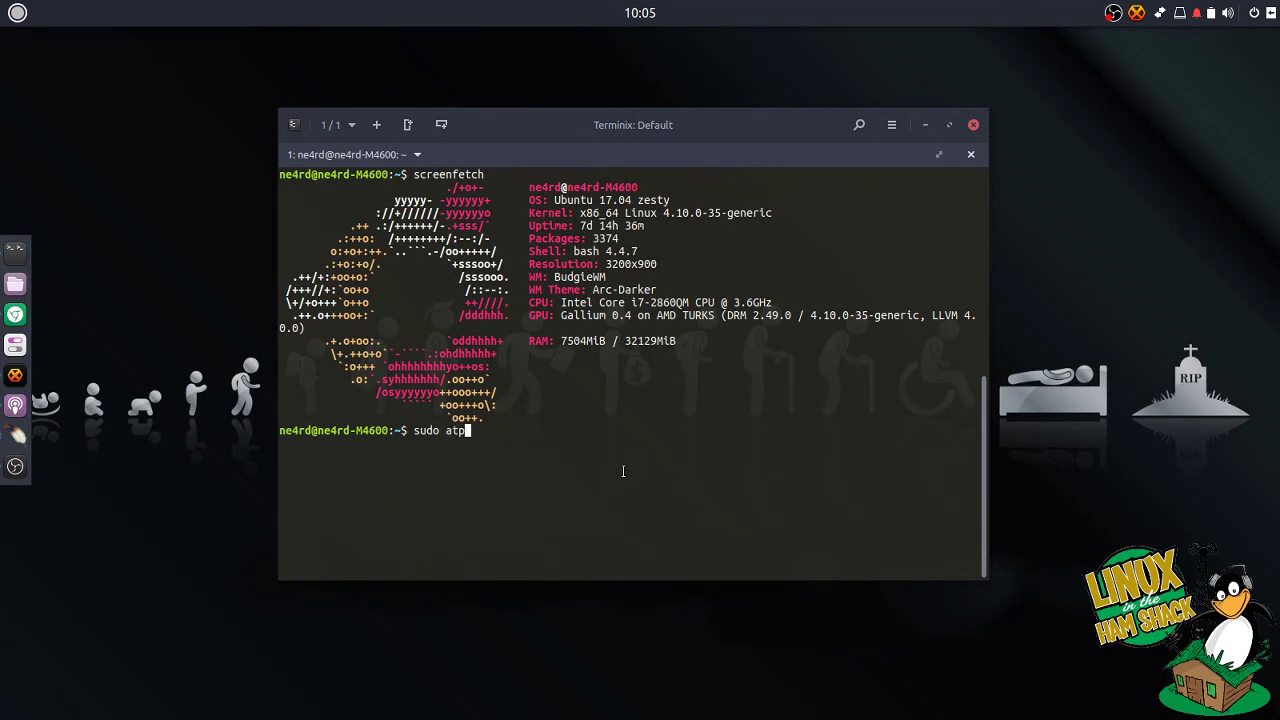
key(BackSpace)
key(BackSpace)
text(pt install qtel)
key(Return)
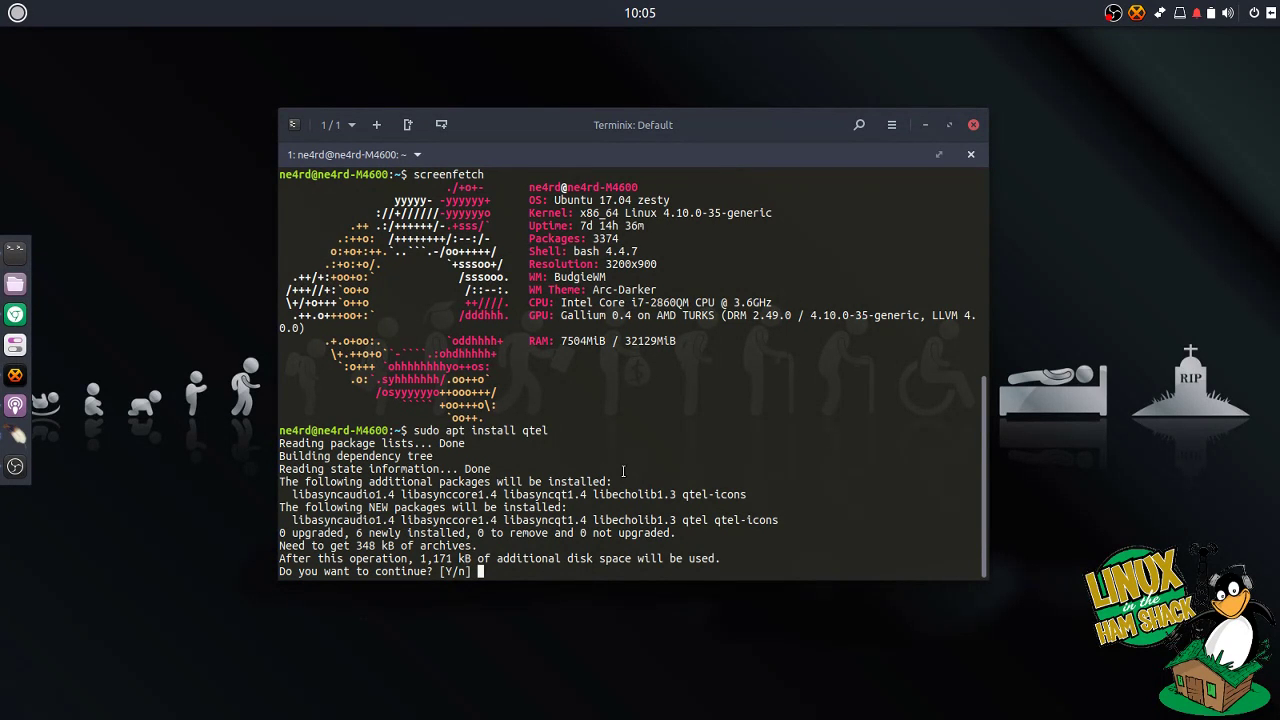
key(Return)
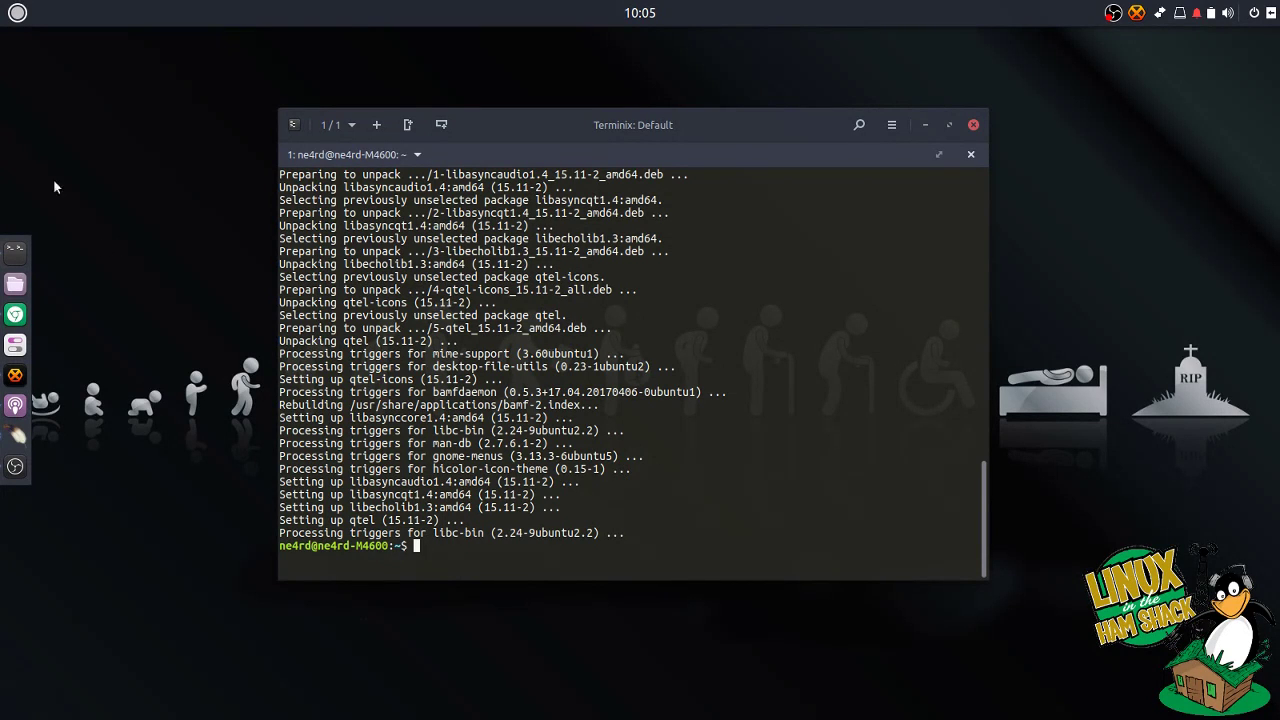
Step: Launch Qtel via a 'qt' launcher search, check its Sound settings, then open system Settings
click(18, 13)
text(qt)
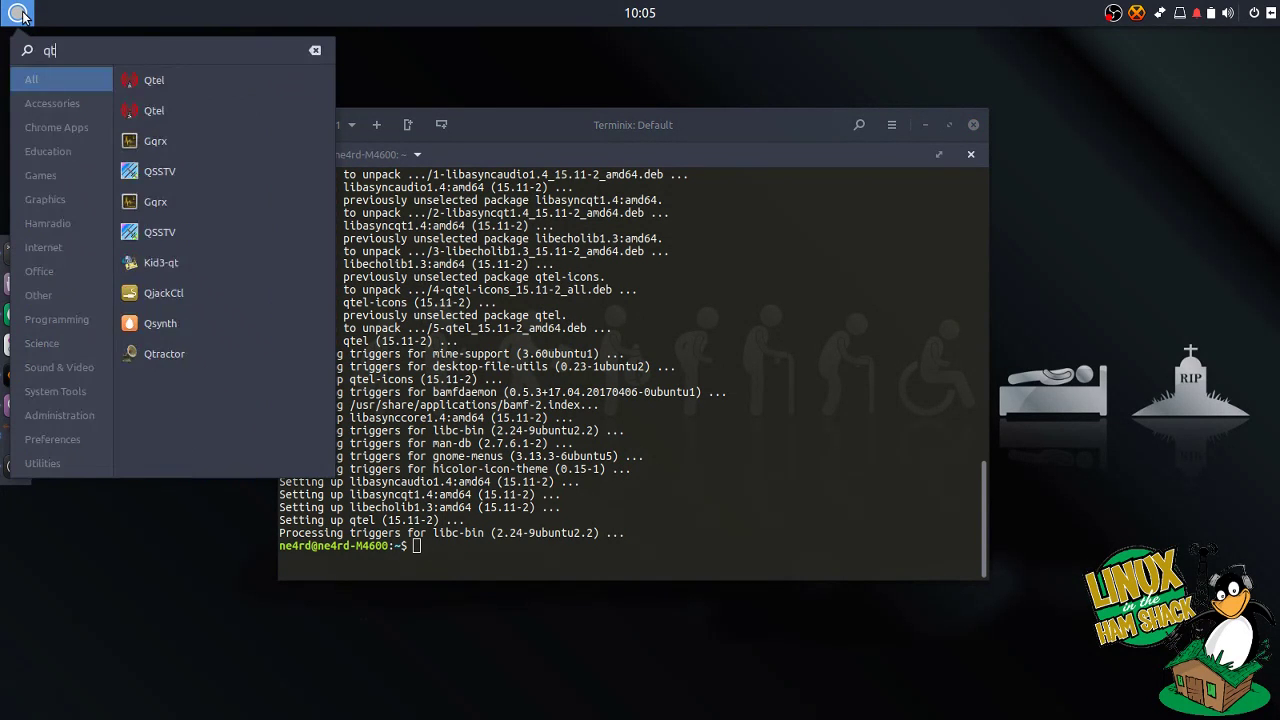
click(156, 84)
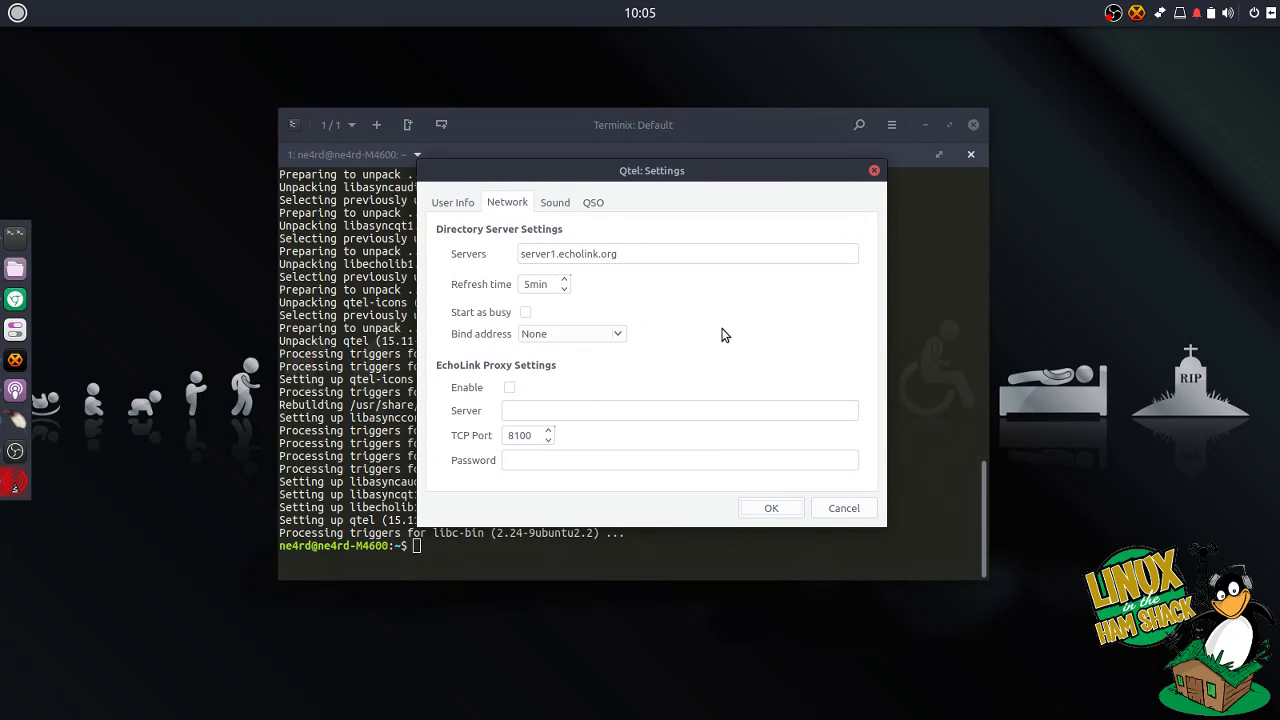
click(555, 204)
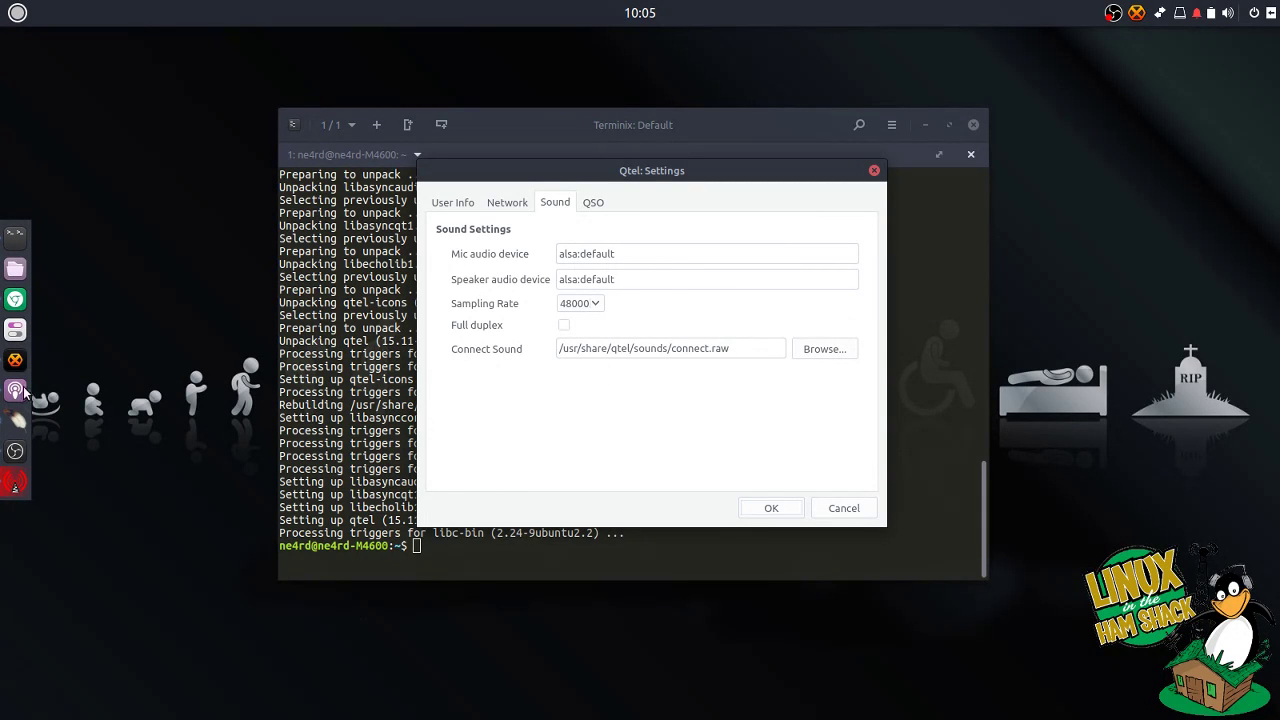
click(14, 329)
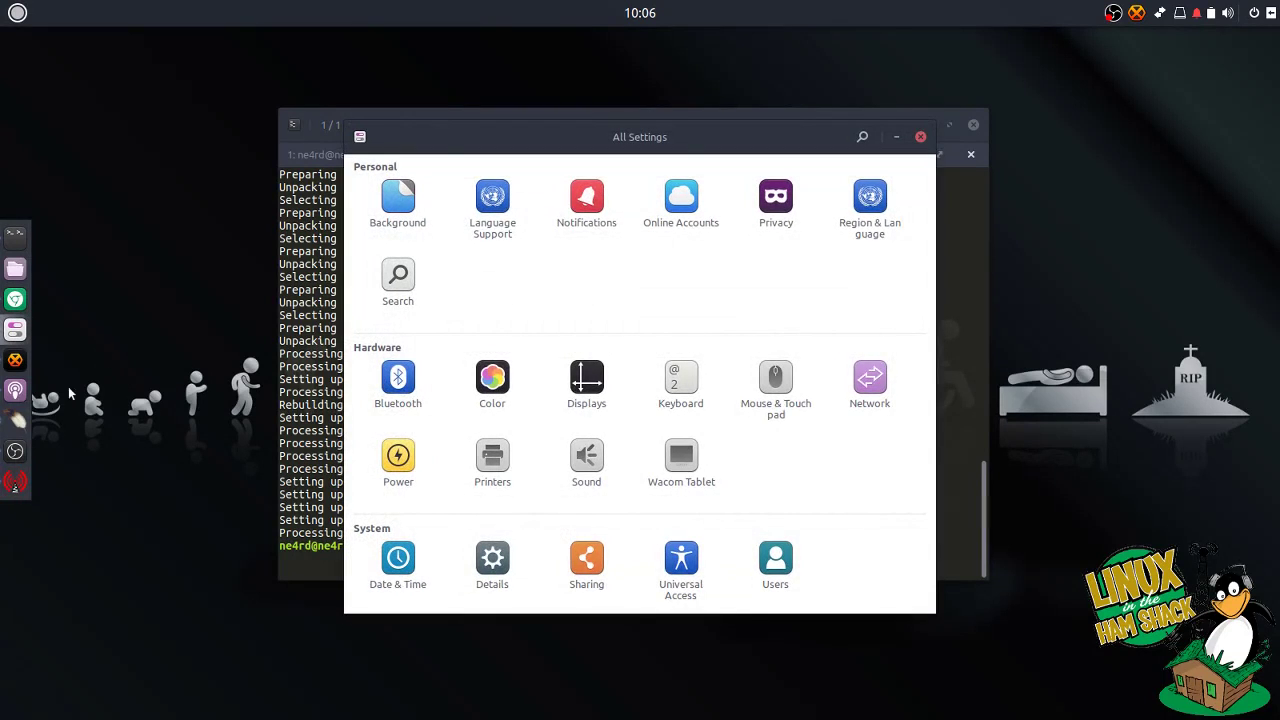
Step: Review the output and input devices in GNOME Sound settings, then close the window
click(585, 470)
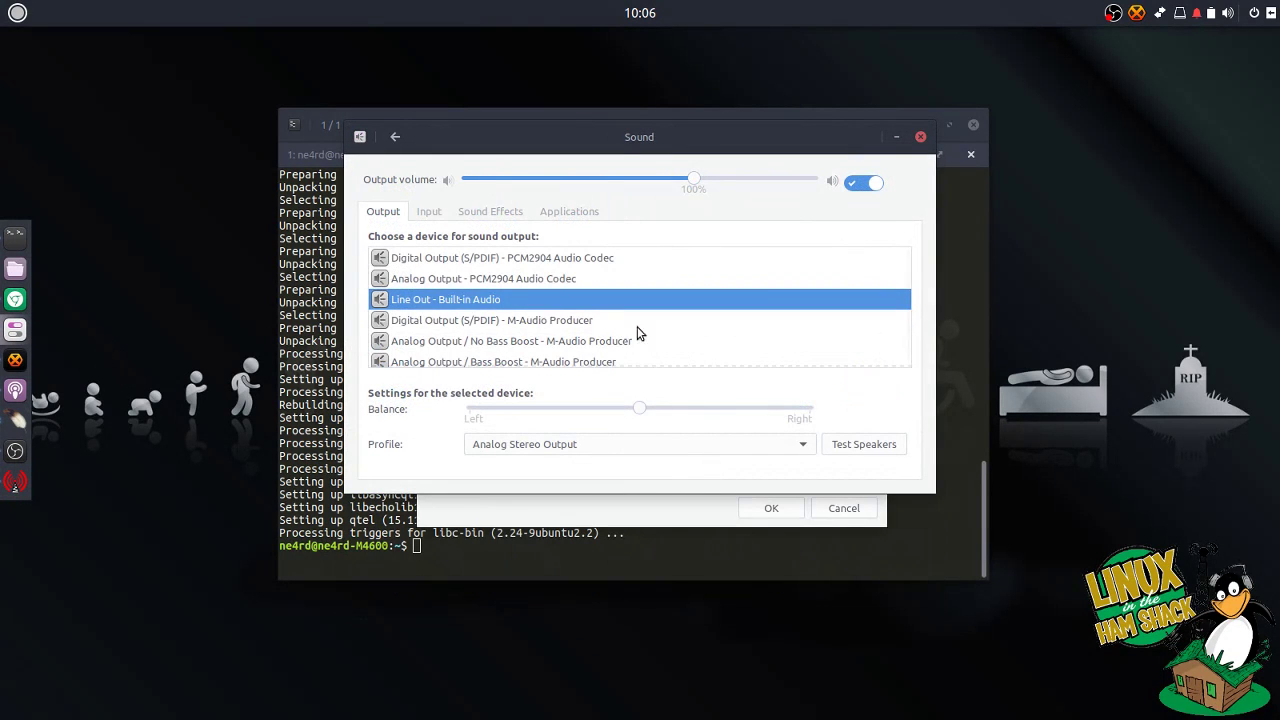
click(422, 214)
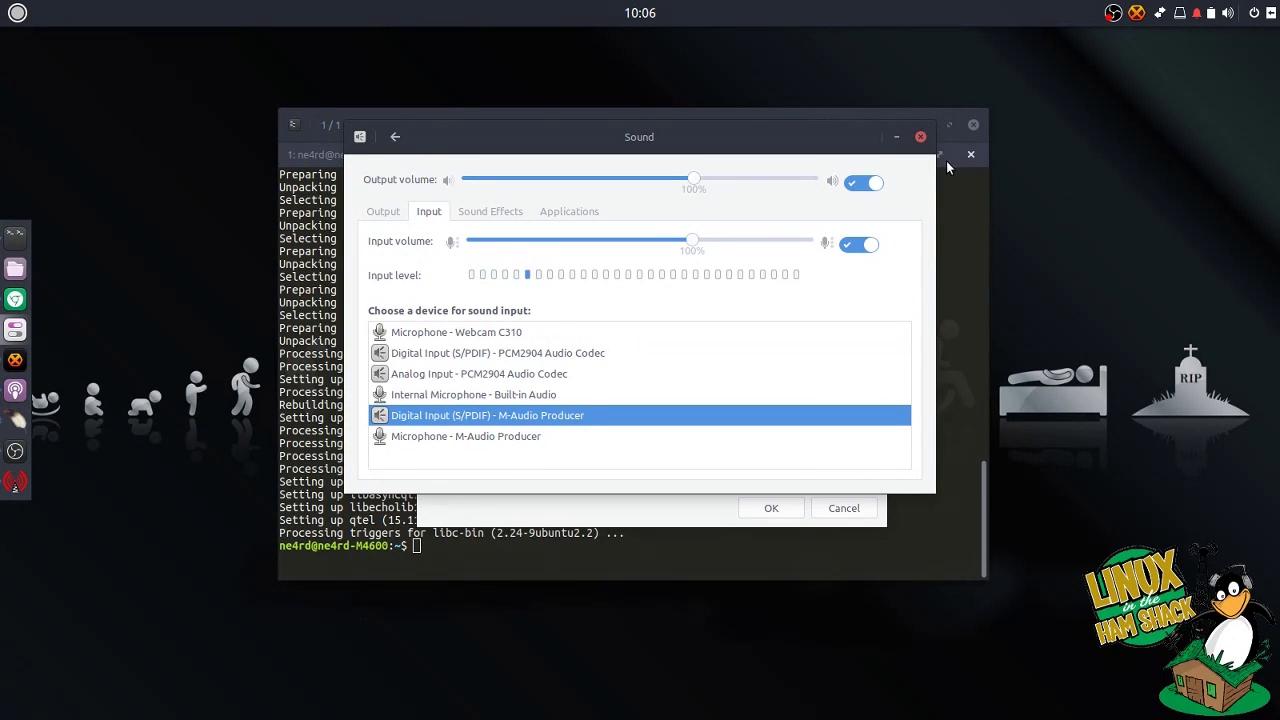
click(921, 138)
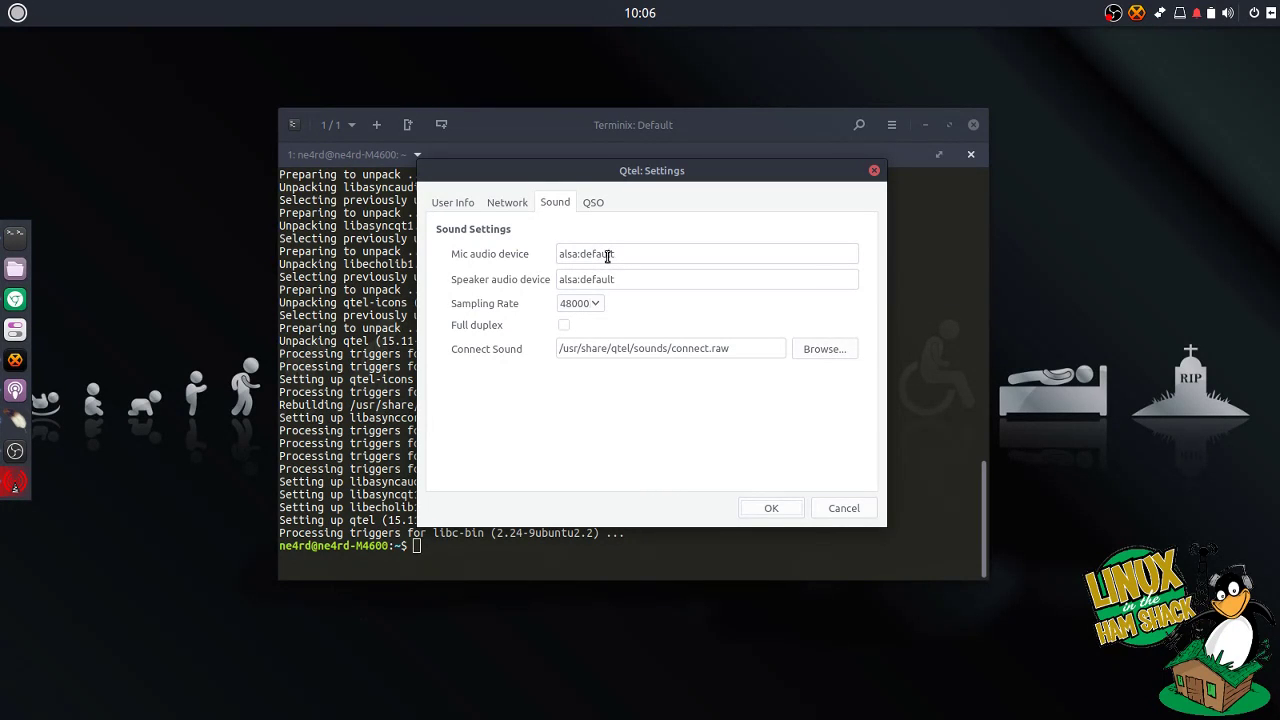
Step: Leave the QSO chat encoding at ISO8859-1 -- Western, then move to User Info
mouse_move(607, 256)
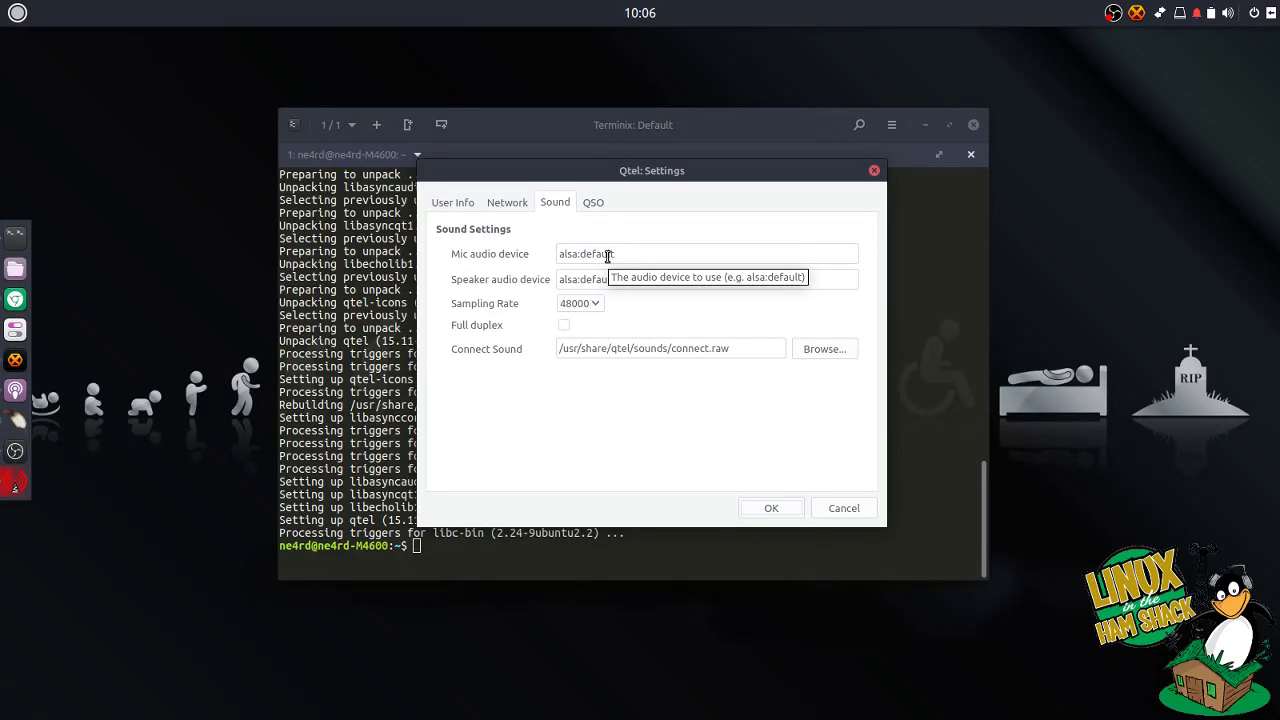
mouse_move(649, 336)
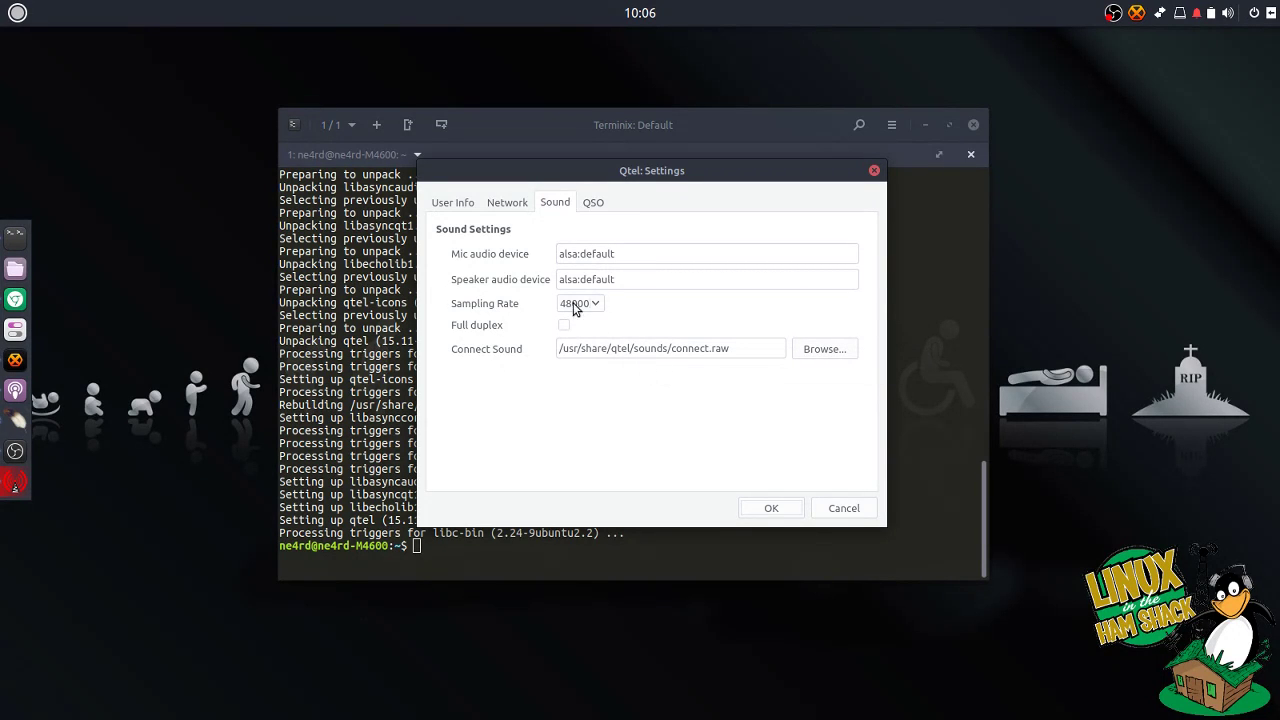
click(604, 204)
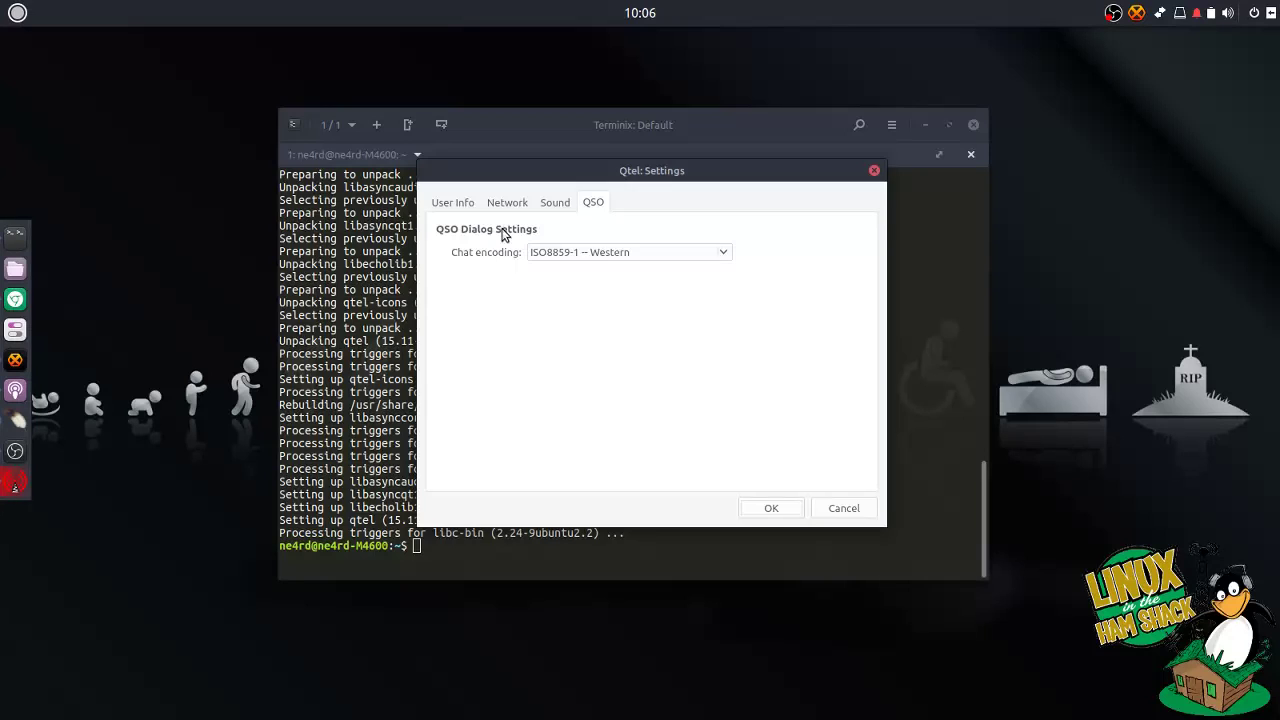
click(727, 250)
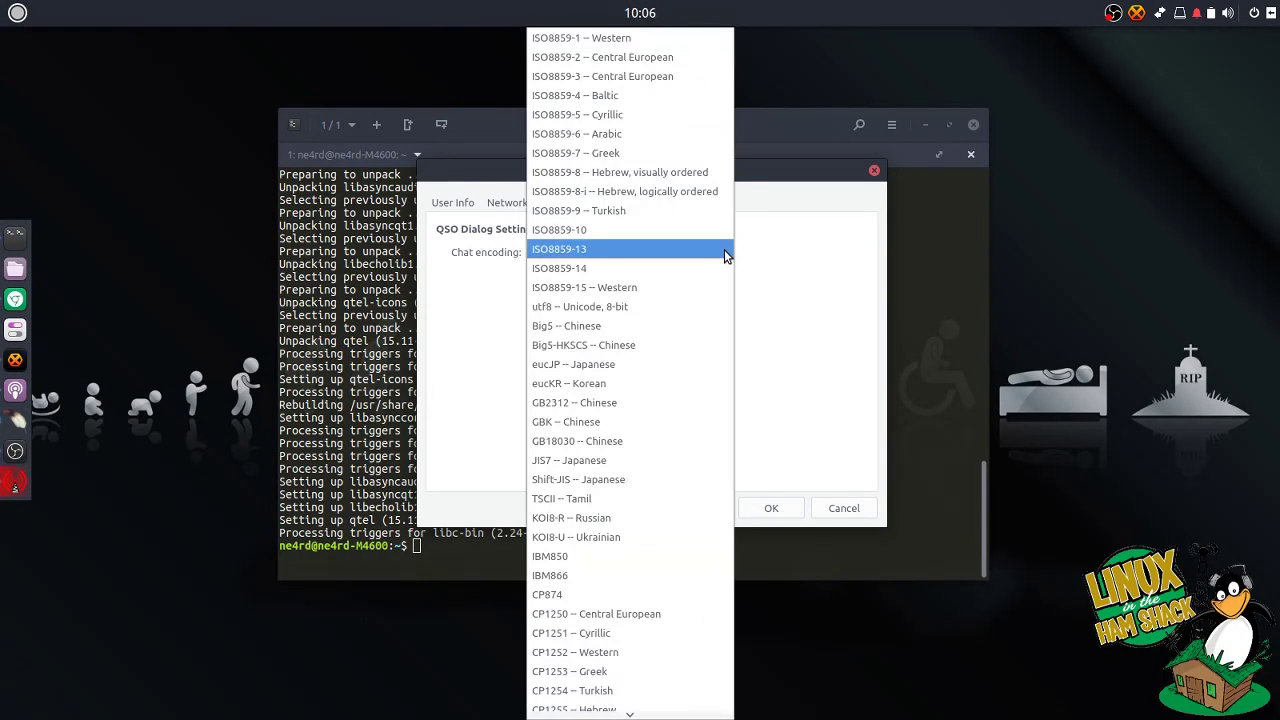
click(810, 260)
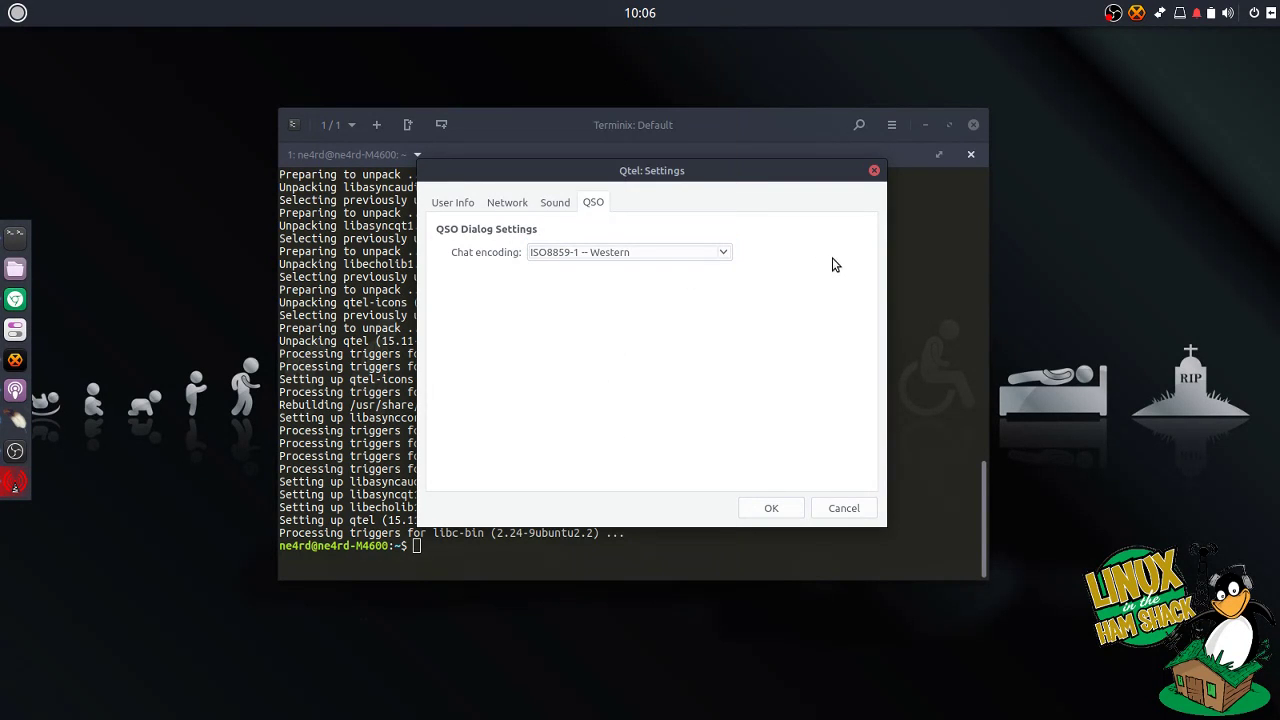
click(472, 204)
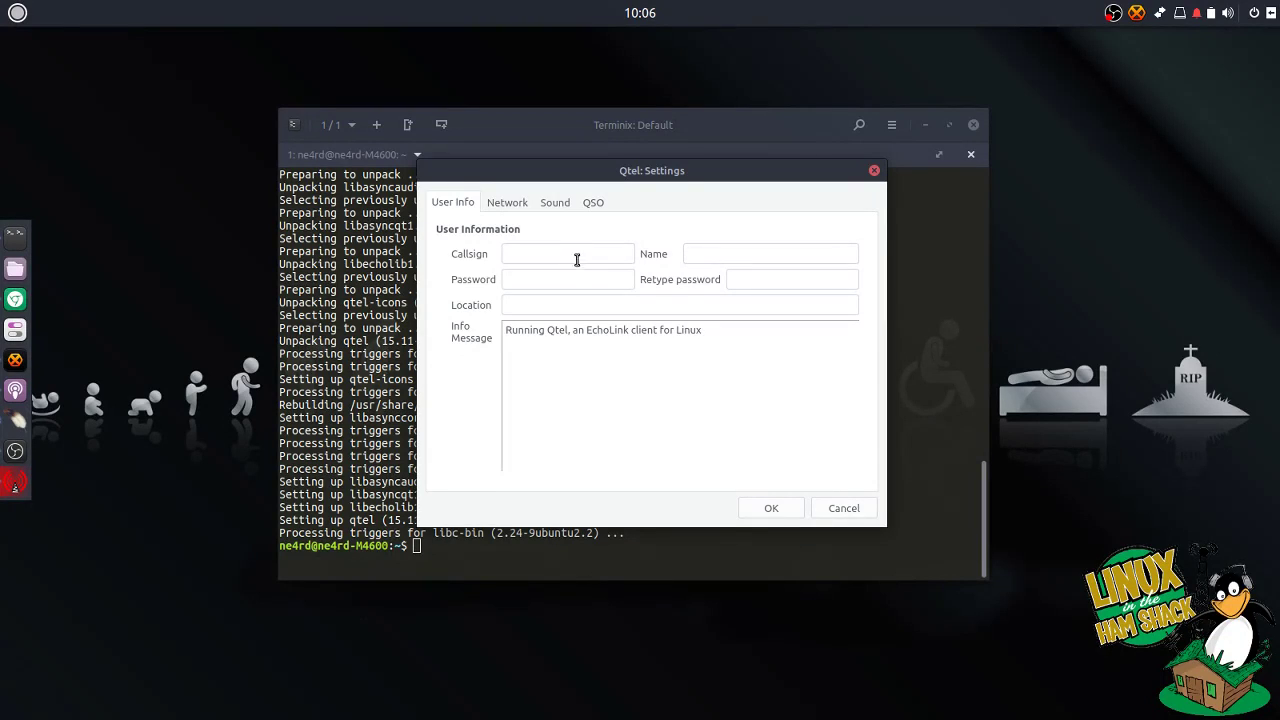
Step: Enter the station callsign, operator's name, password and location 'Billings, MT'
text(N4)
text(E)
key(BackSpace)
key(BackSpace)
text(E)
text(4RD)
text(Bill Stear)
text(ns)
key(Tab)
text(************)
key(Tab)
text(Billing)
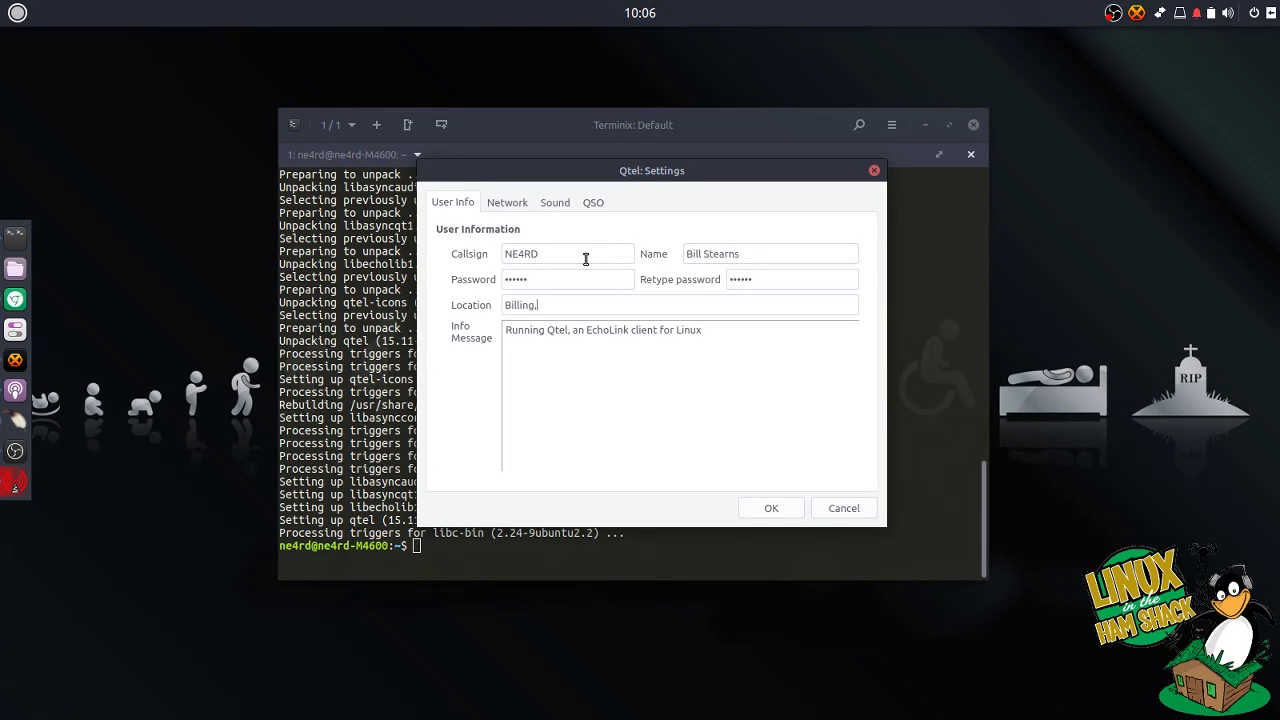
text(s, MT)
Step: Restore the info message 'Running Qtel, an EchoLink client for Linux' and save the settings
click(770, 360)
drag(717, 334, 489, 329)
key(ctrl+c)
click(725, 372)
key(ctrl+a)
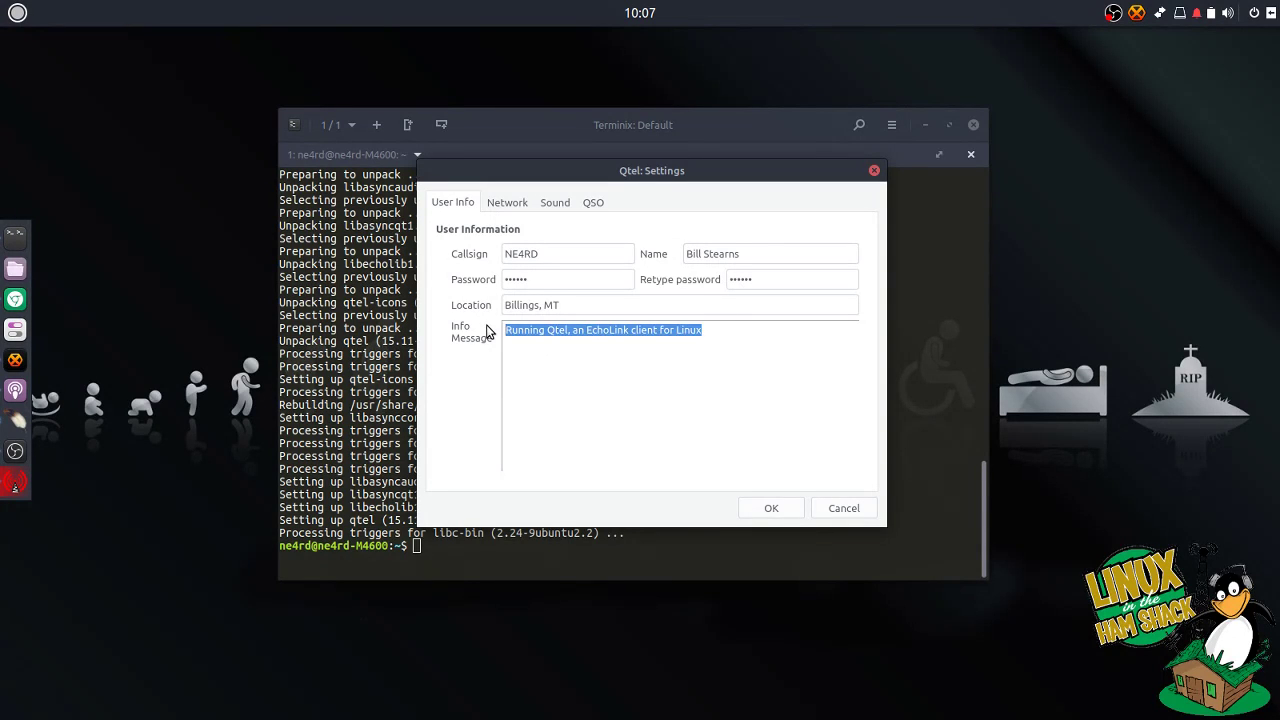
text(Custom Messs)
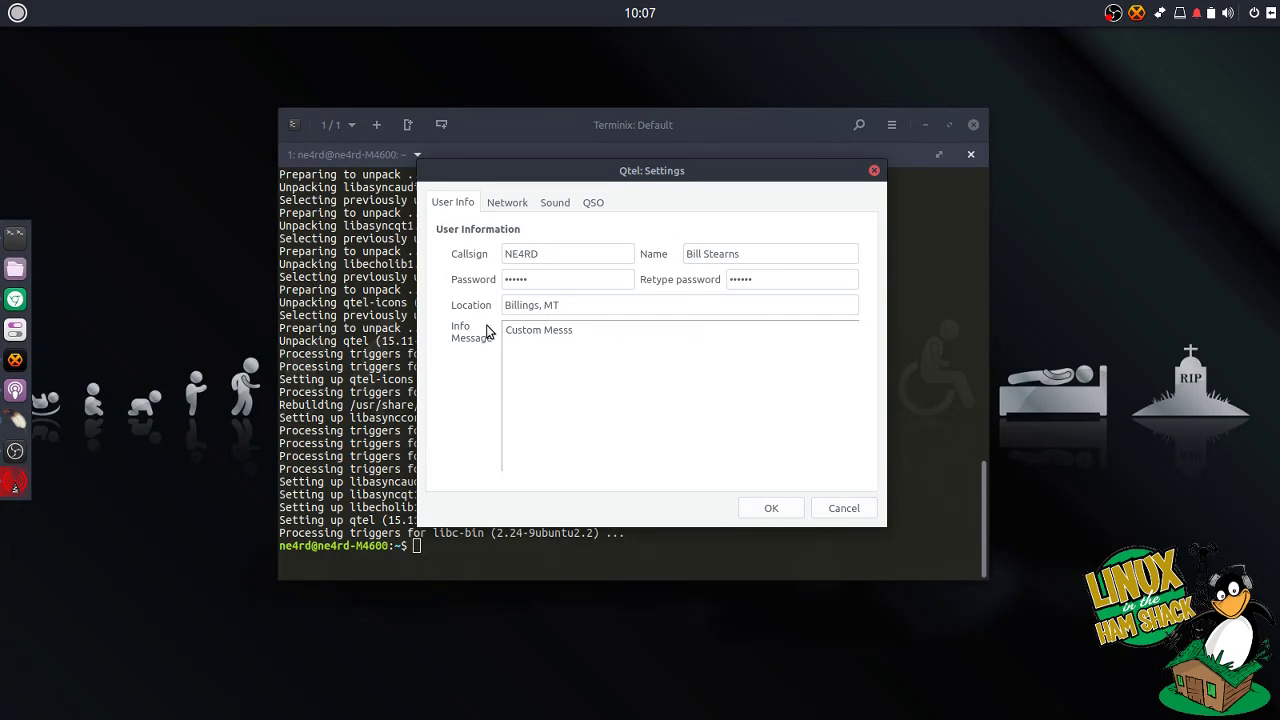
key(ctrl+a)
key(BackSpace)
key(ctrl+v)
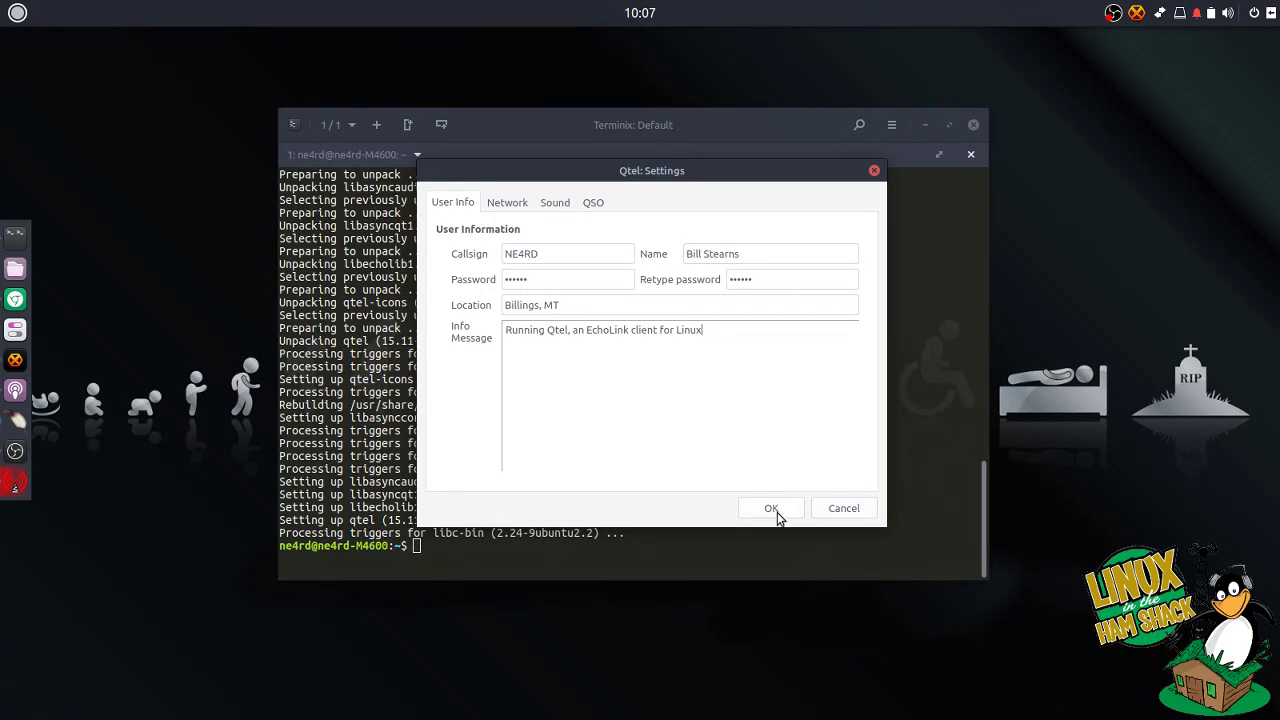
click(789, 515)
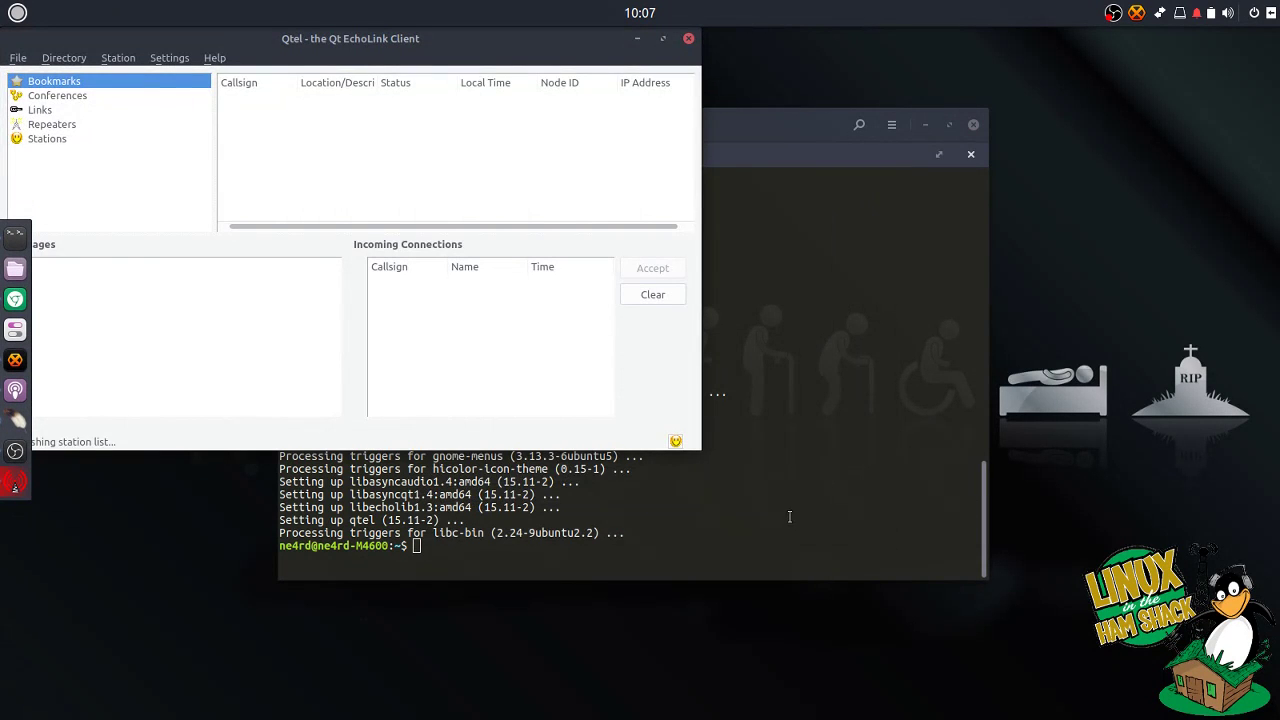
Step: Drag the Qtel main window to the screen centre while it reaches EchoLink Server v2.5.9997
drag(530, 51, 856, 145)
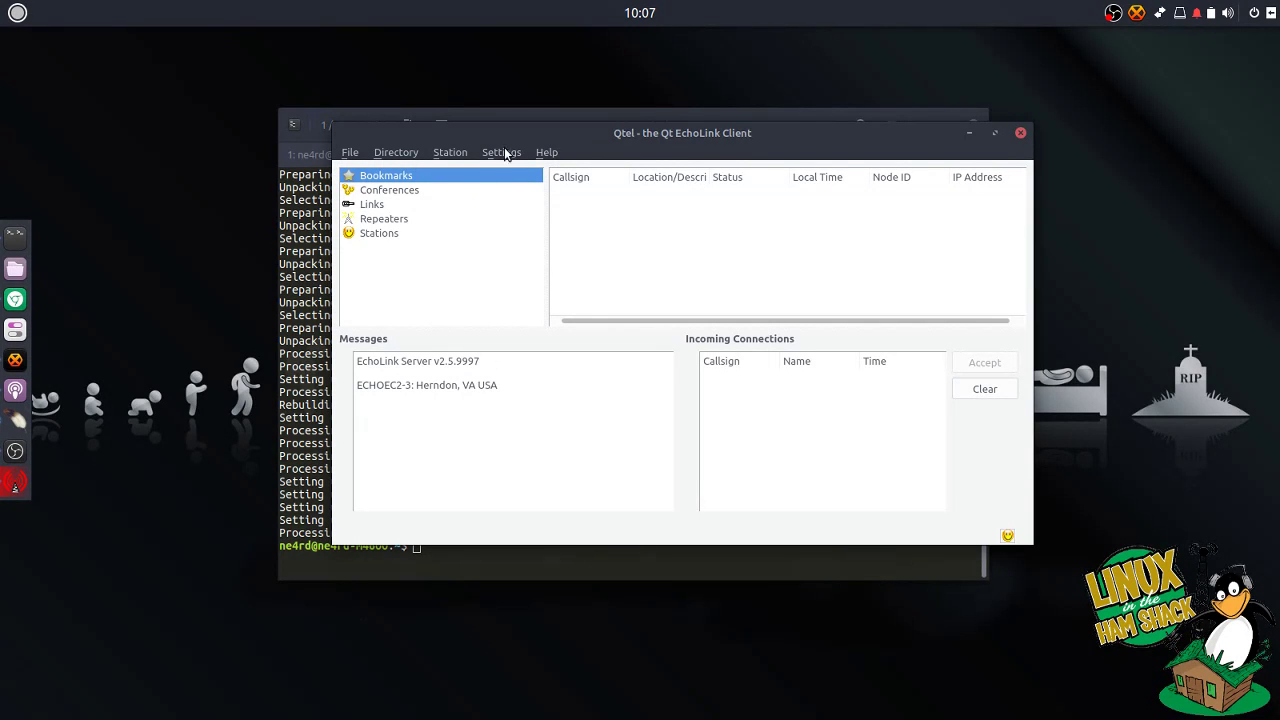
Step: Bookmark the conference stations *JAMBO*, *JOTA-365* and *DODROPIN* by callsign
click(455, 152)
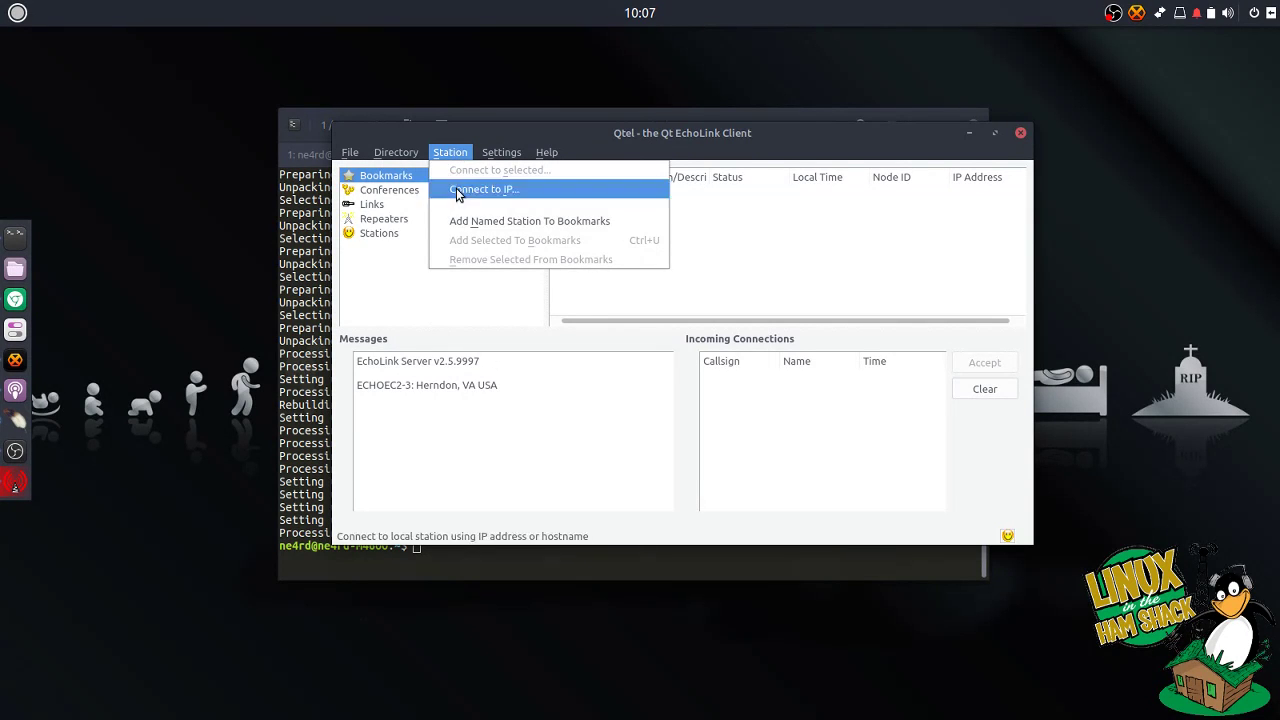
click(460, 227)
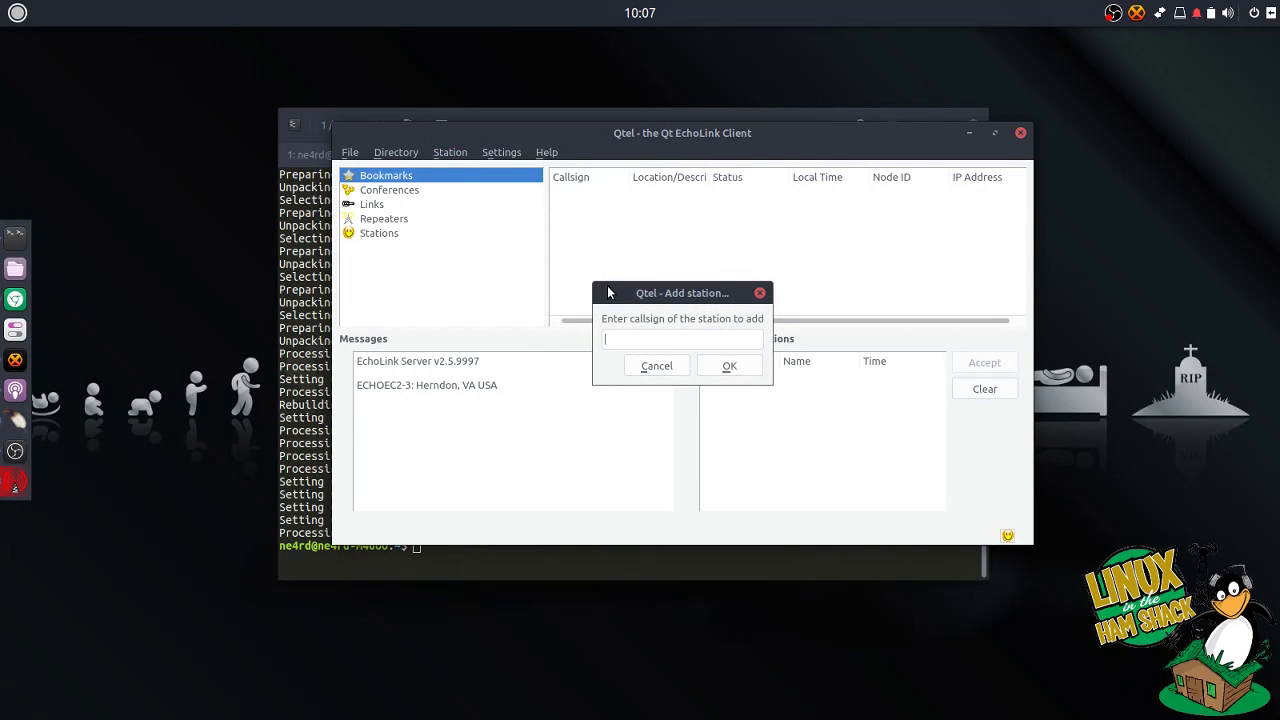
text(*JAMBO*)
click(727, 366)
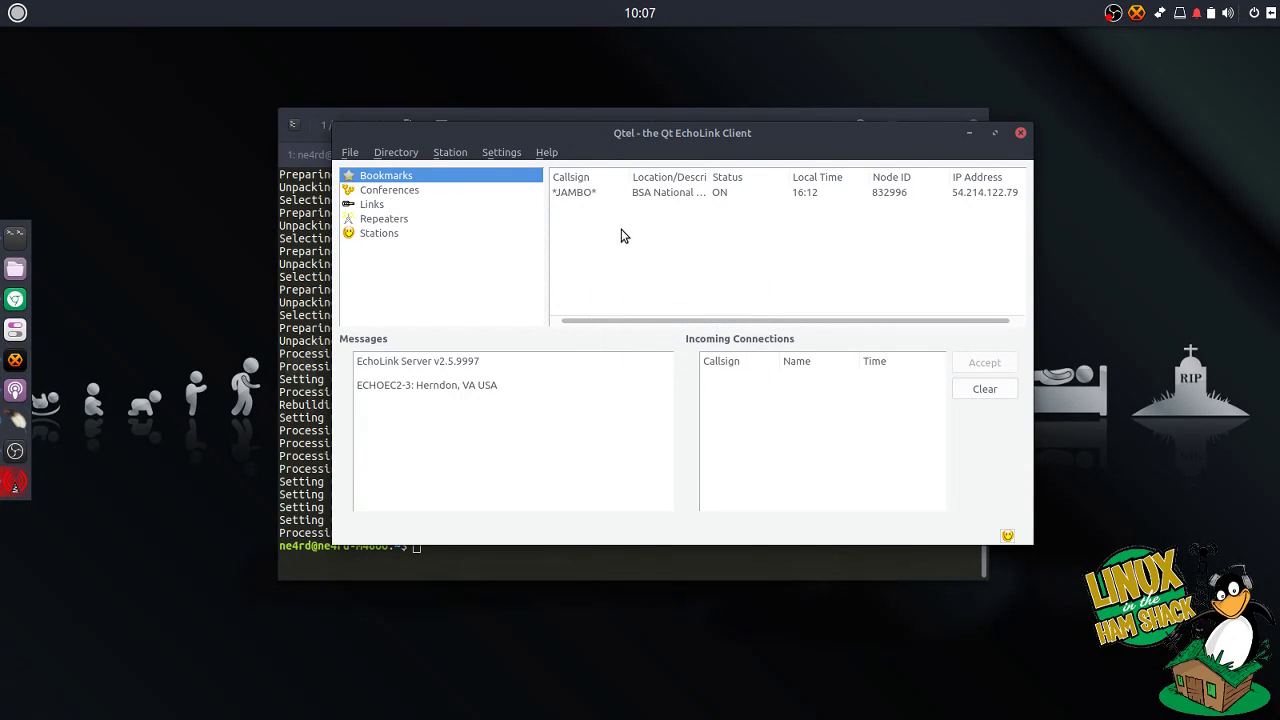
click(449, 152)
click(479, 223)
text(*JOTA-365*)
key(Return)
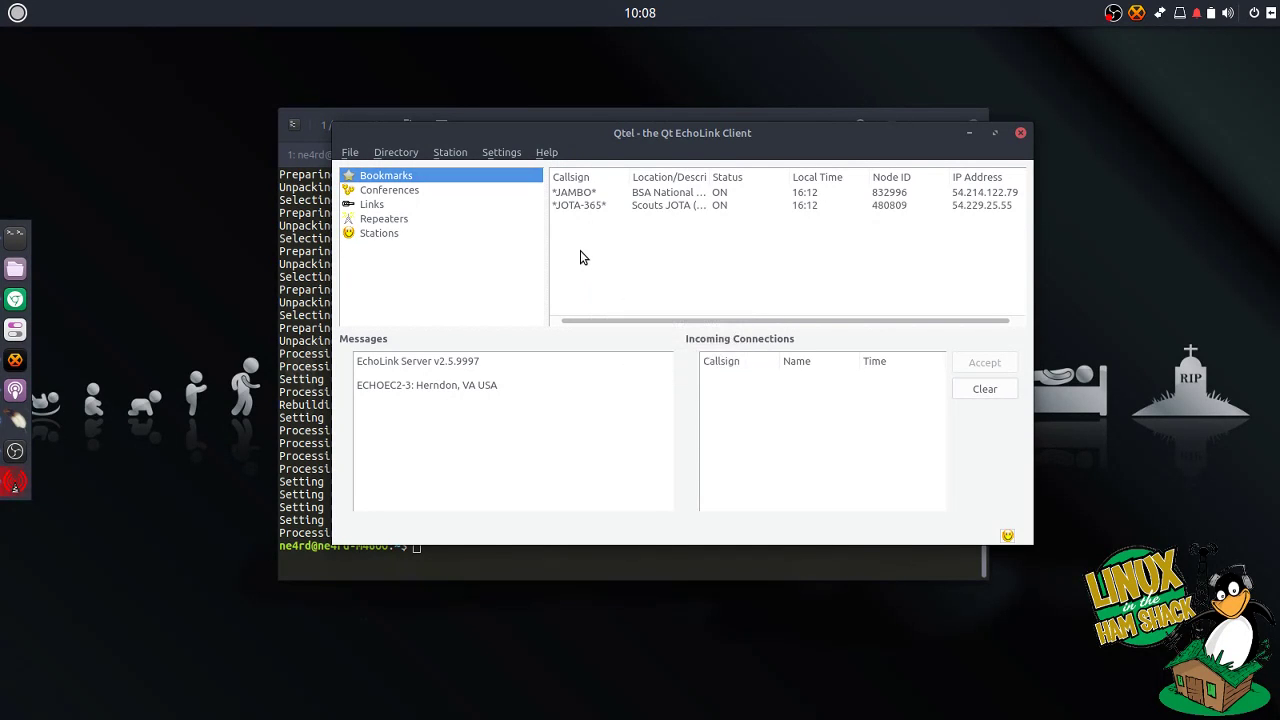
click(458, 153)
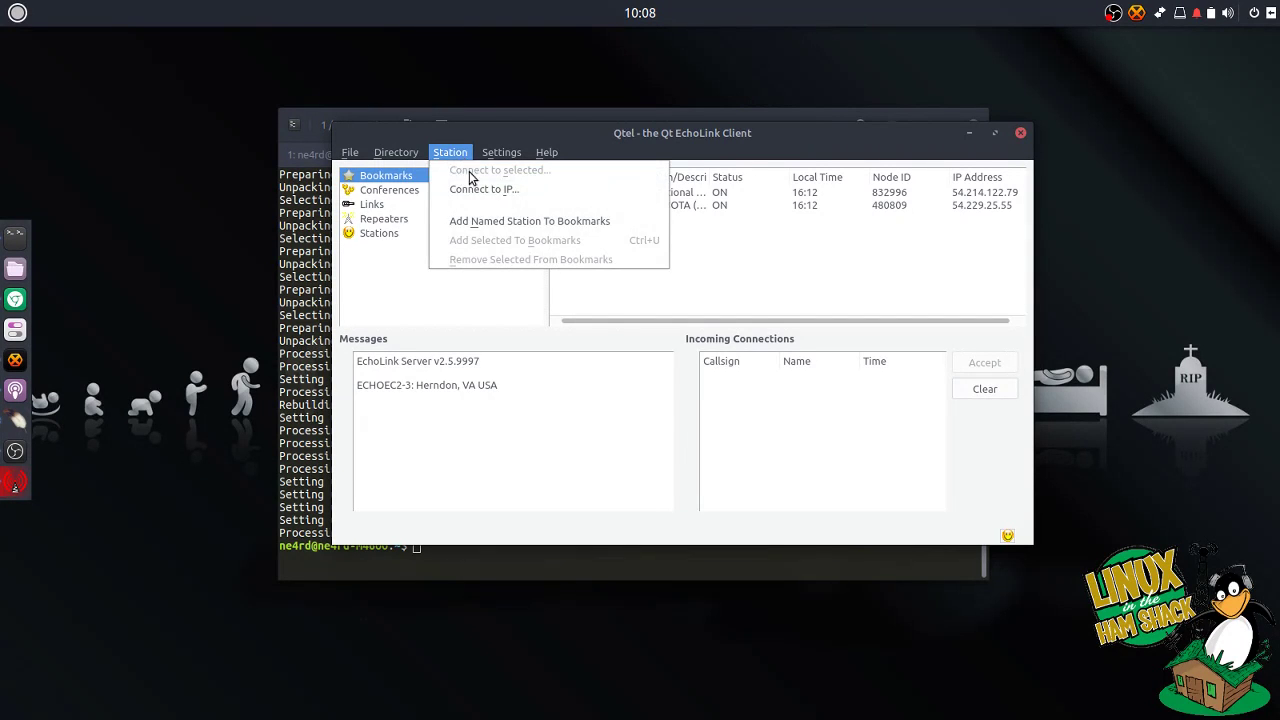
click(467, 224)
text(*DODROPIN*)
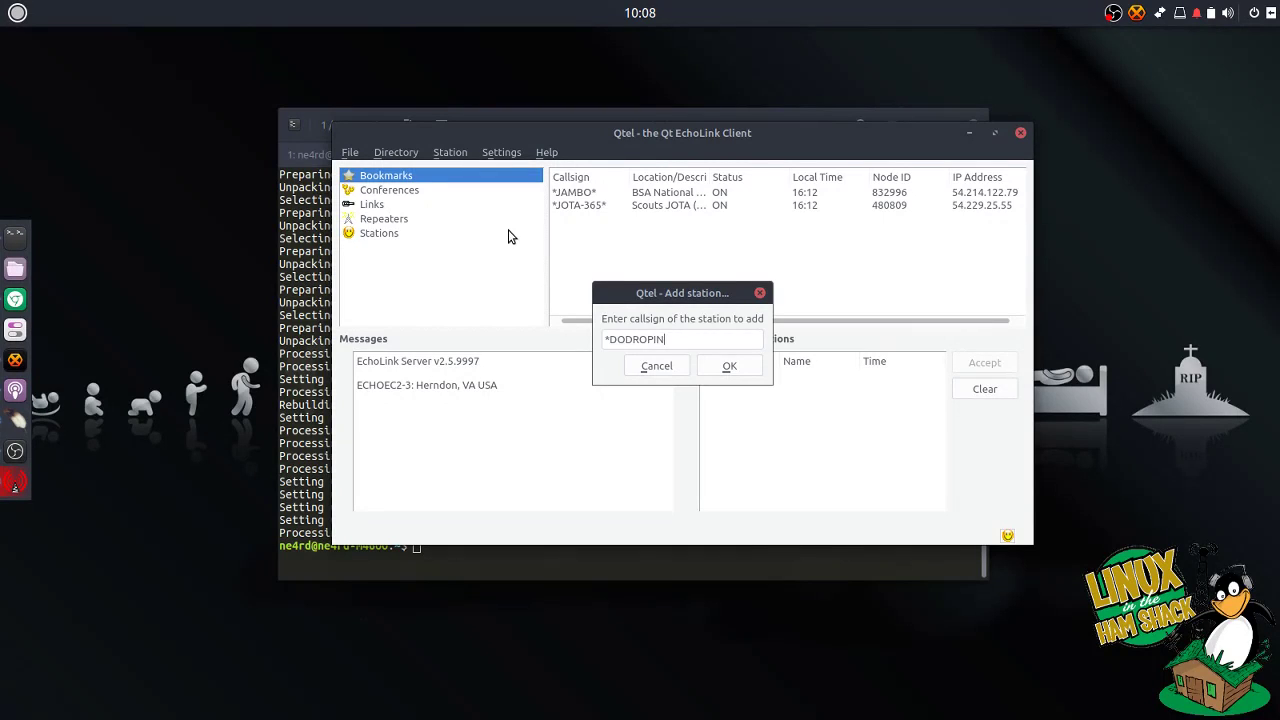
click(720, 366)
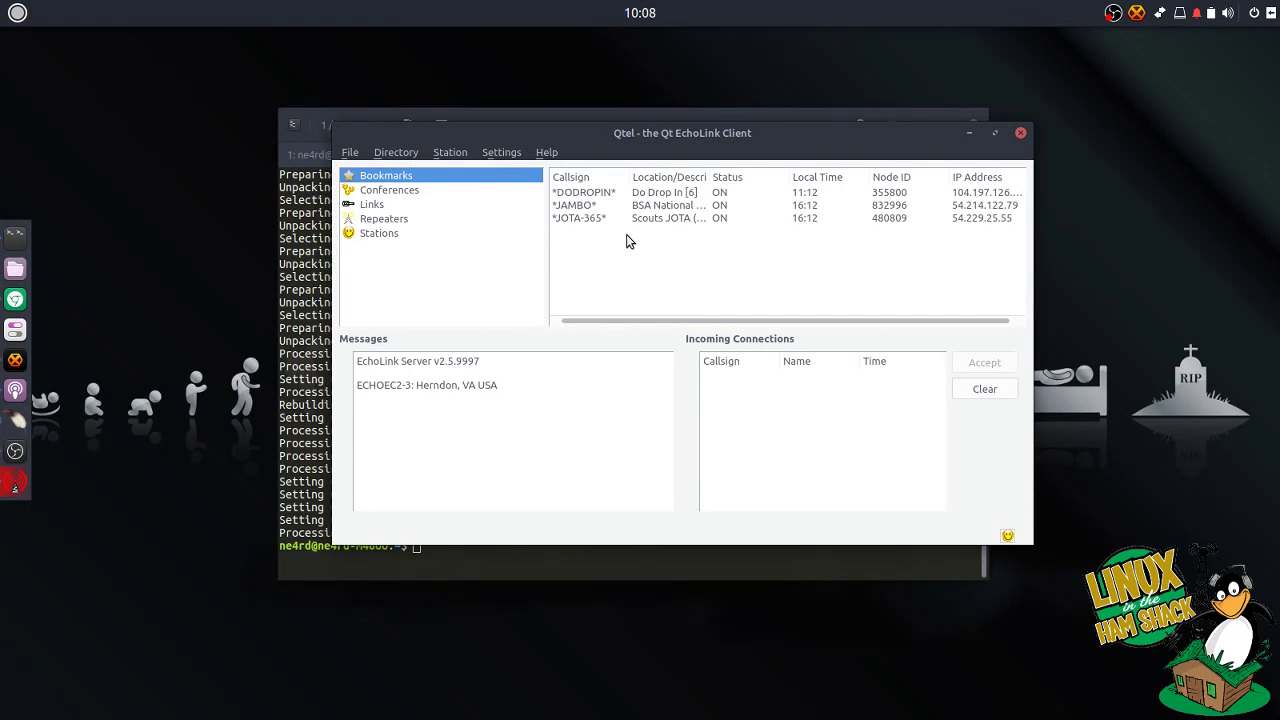
Step: Find repeater N7YHE-R in the Repeaters directory and add it to the bookmarks
click(382, 219)
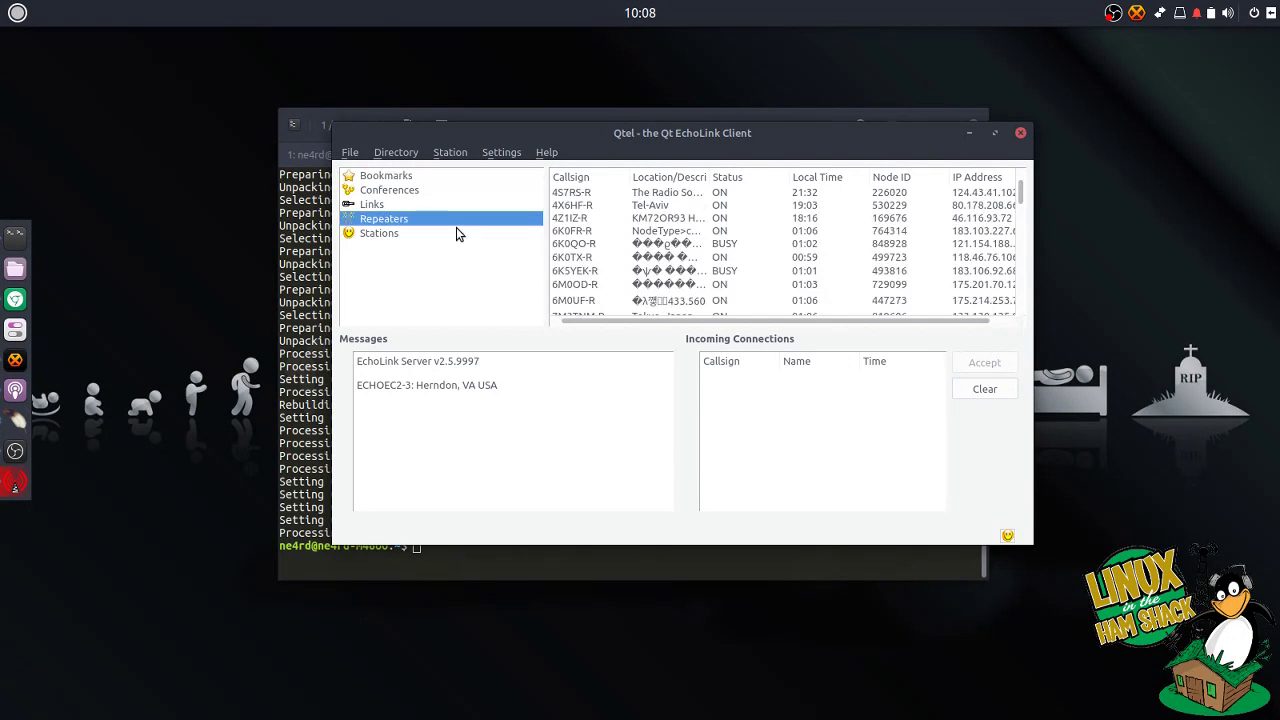
scroll(636, 222, down, 10)
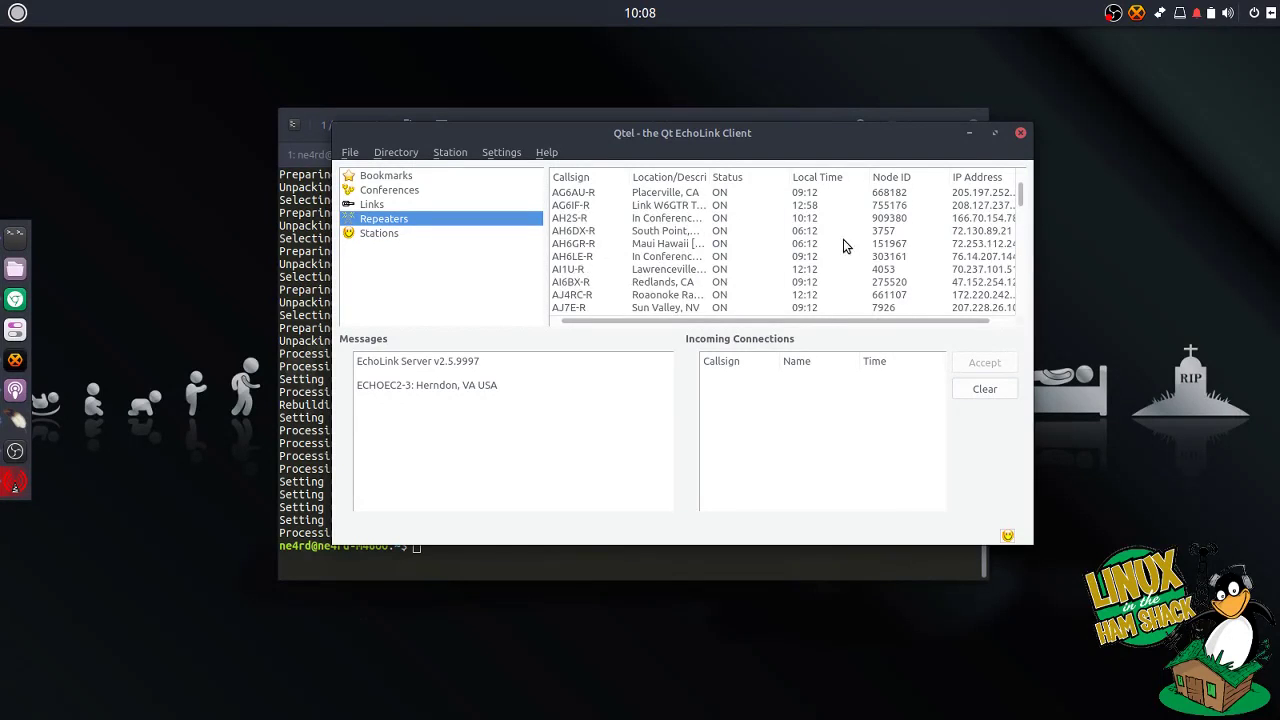
drag(1021, 210, 1021, 235)
scroll(763, 277, down, 15)
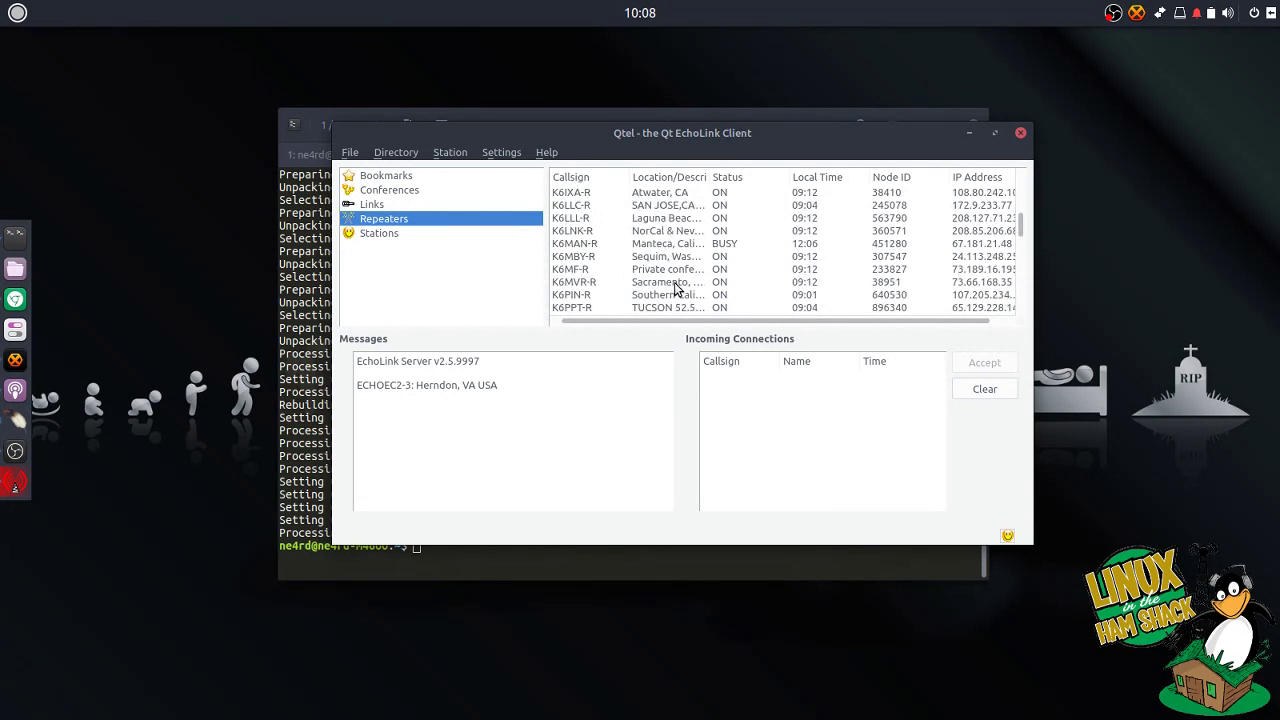
scroll(640, 298, down, 15)
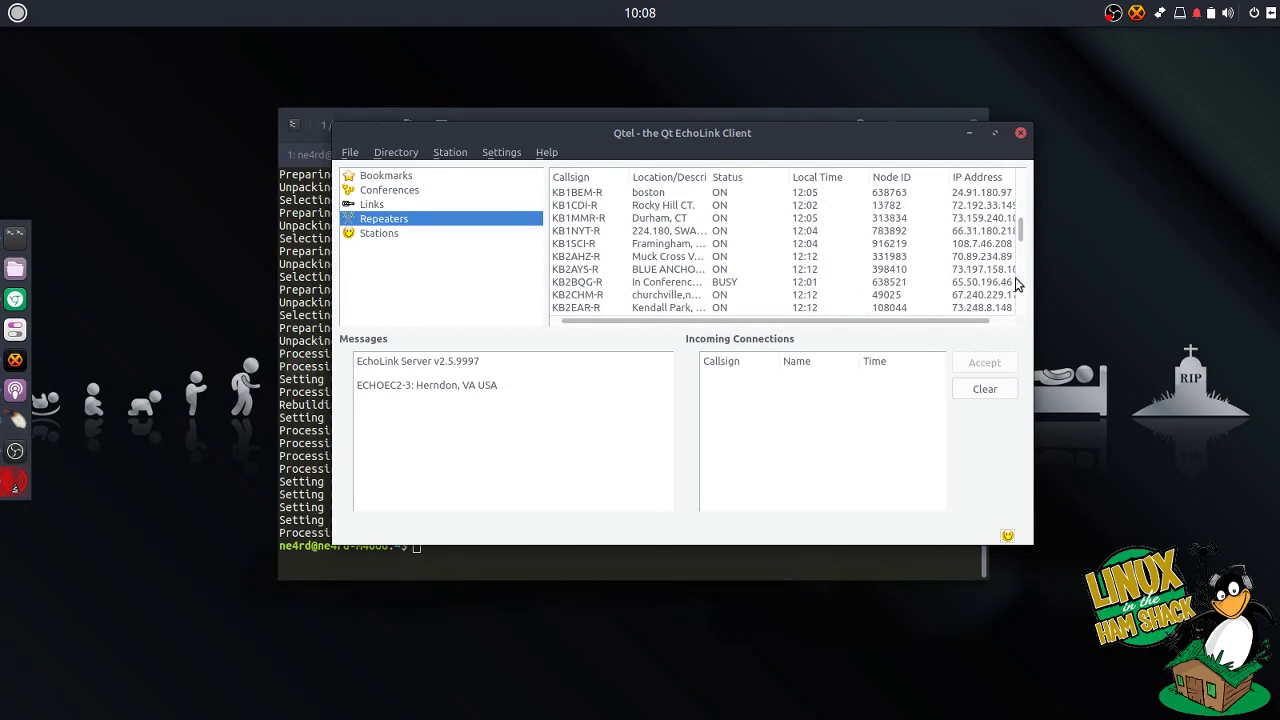
scroll(1021, 279, down, 15)
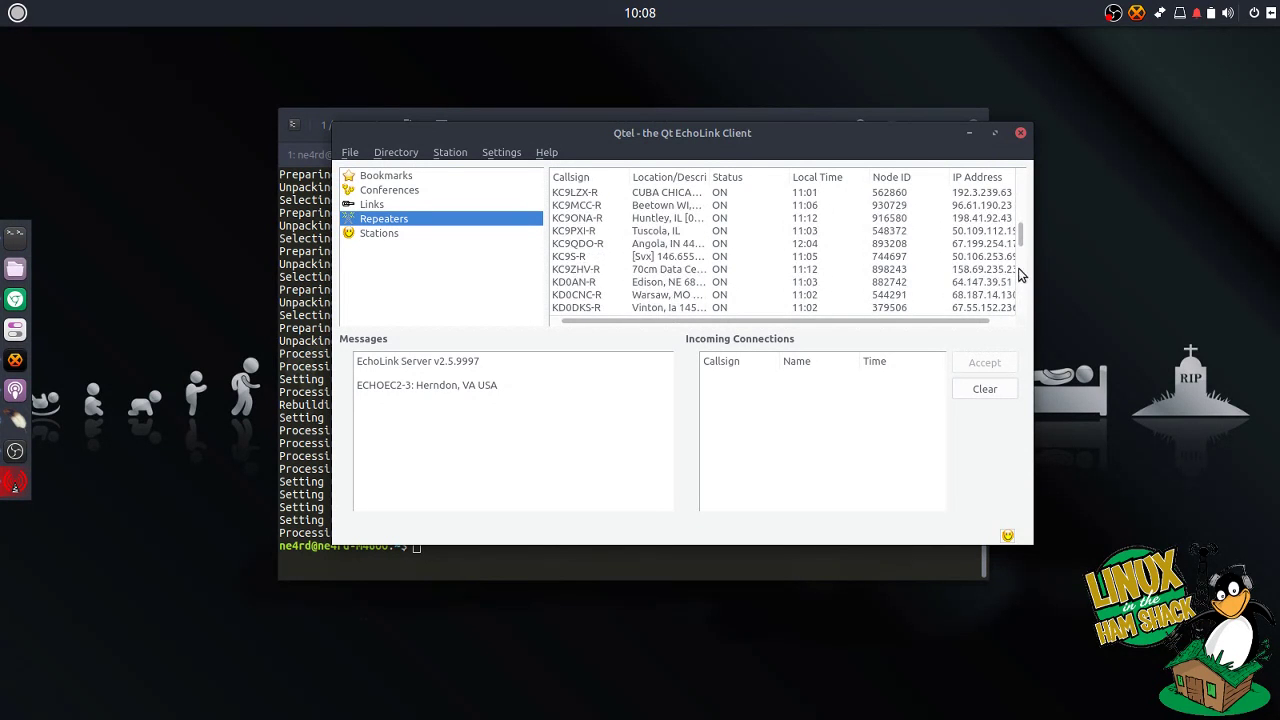
drag(1021, 243, 1021, 258)
click(565, 270)
right_click(567, 270)
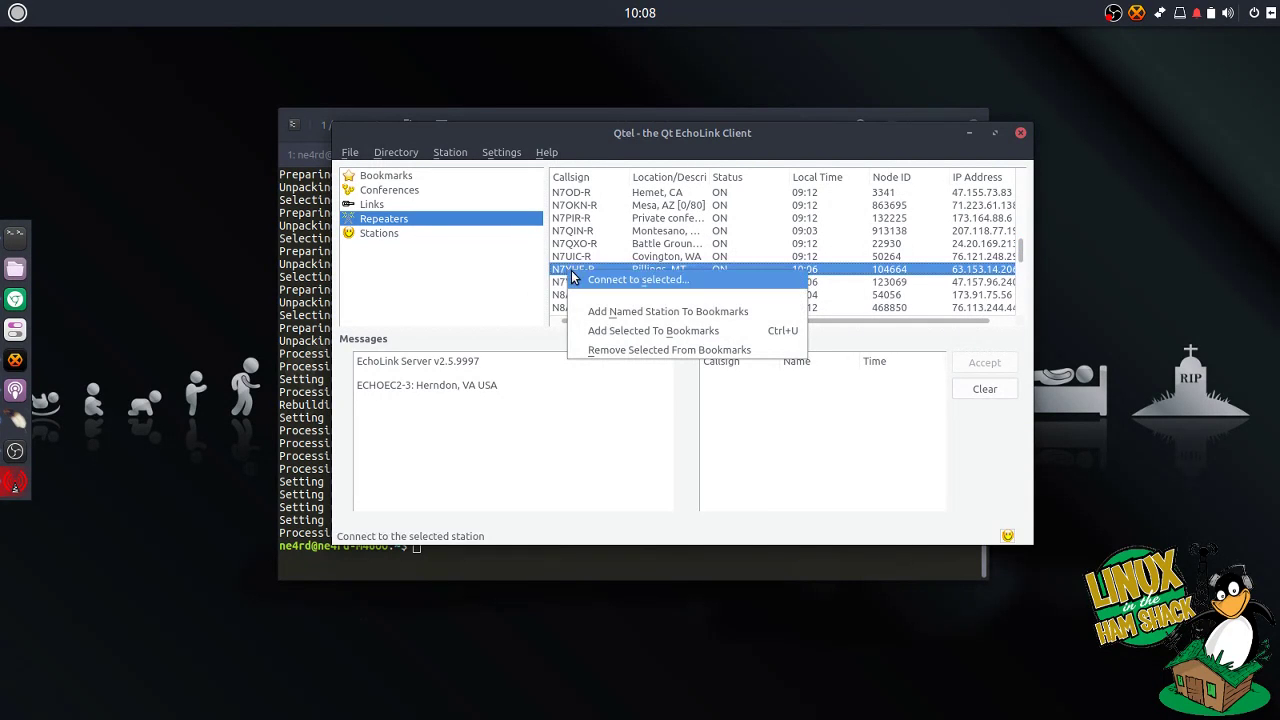
click(601, 331)
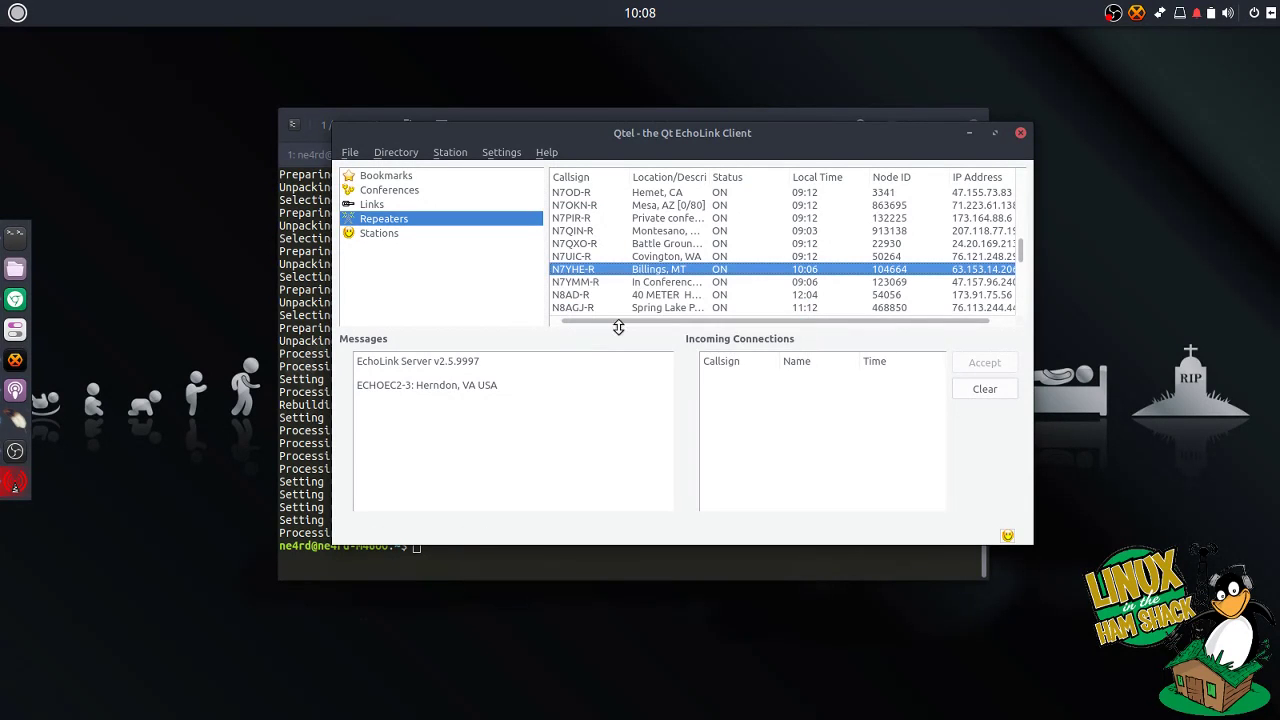
scroll(632, 289, up, 5)
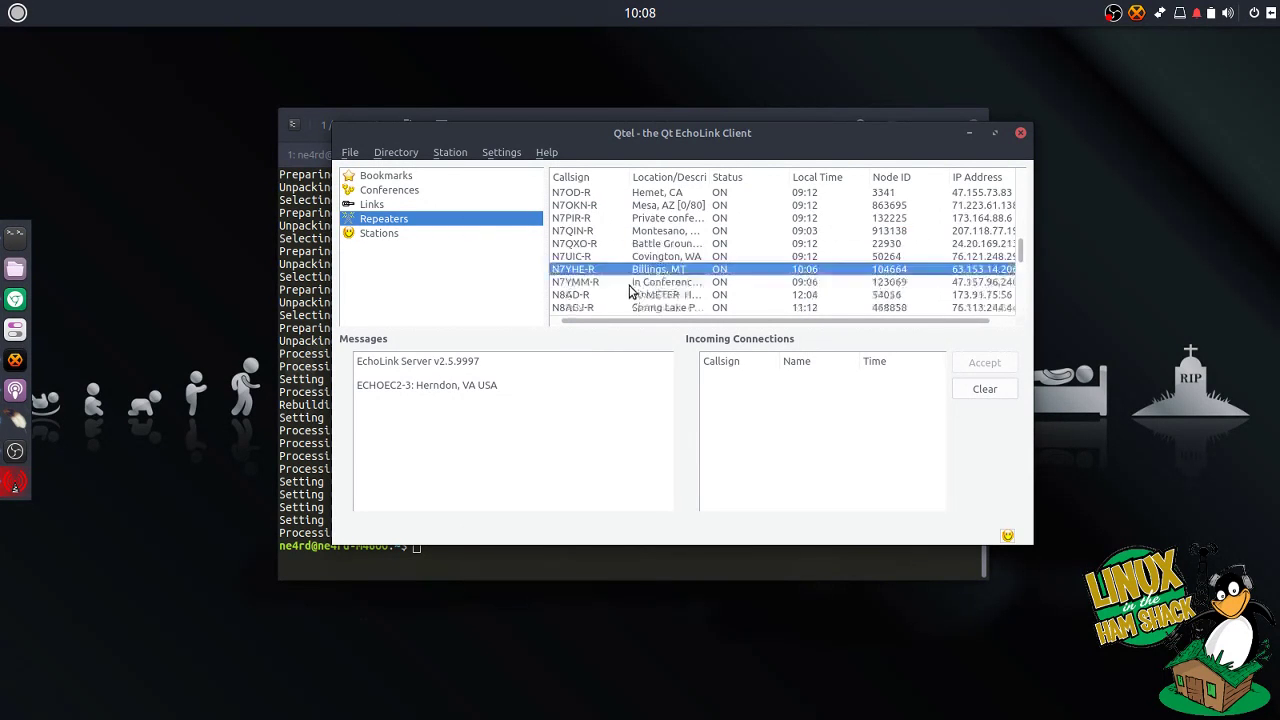
drag(1023, 252, 1025, 205)
Step: Connect to the bookmarked *JAMBO* conference from its station window
click(341, 176)
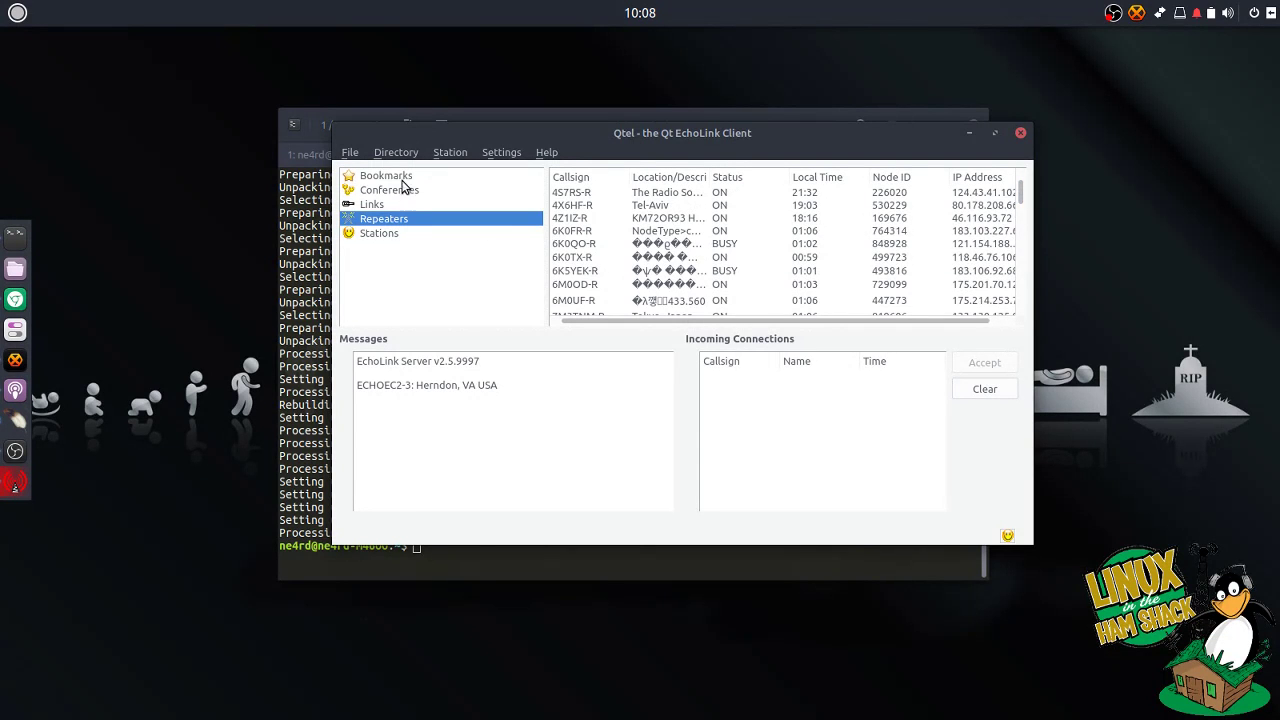
click(406, 192)
key(Up)
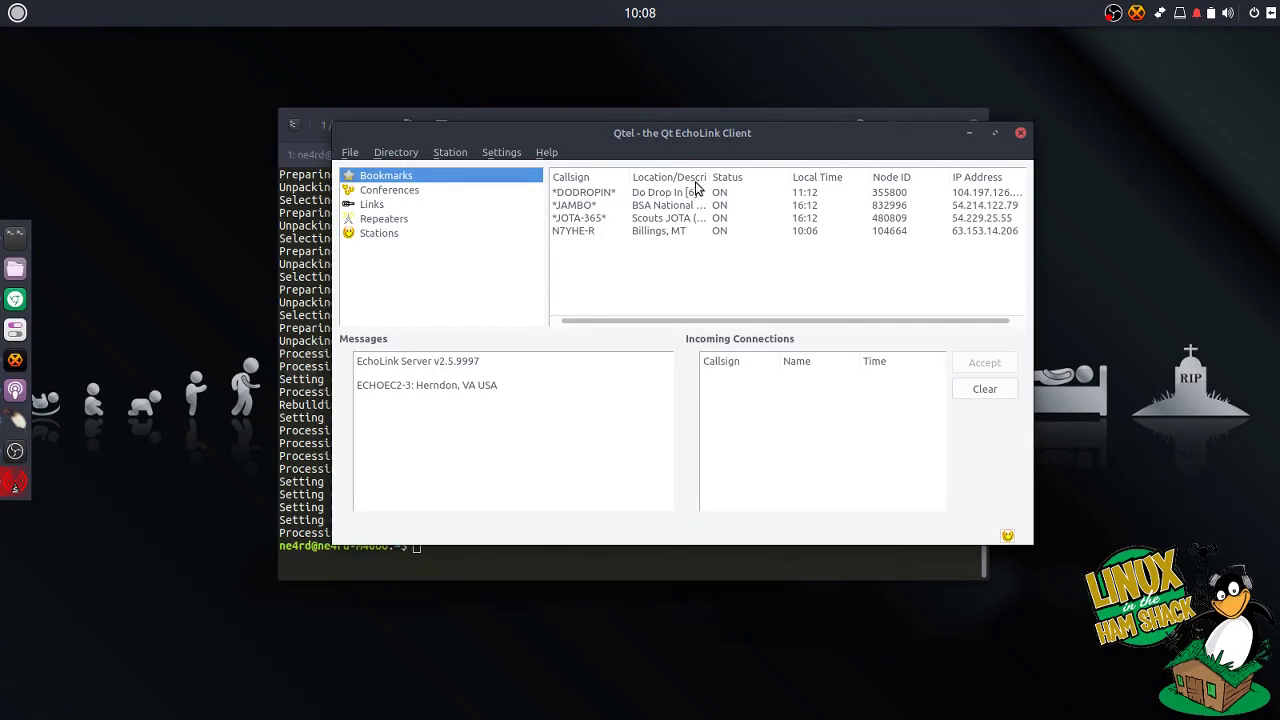
drag(740, 132, 733, 139)
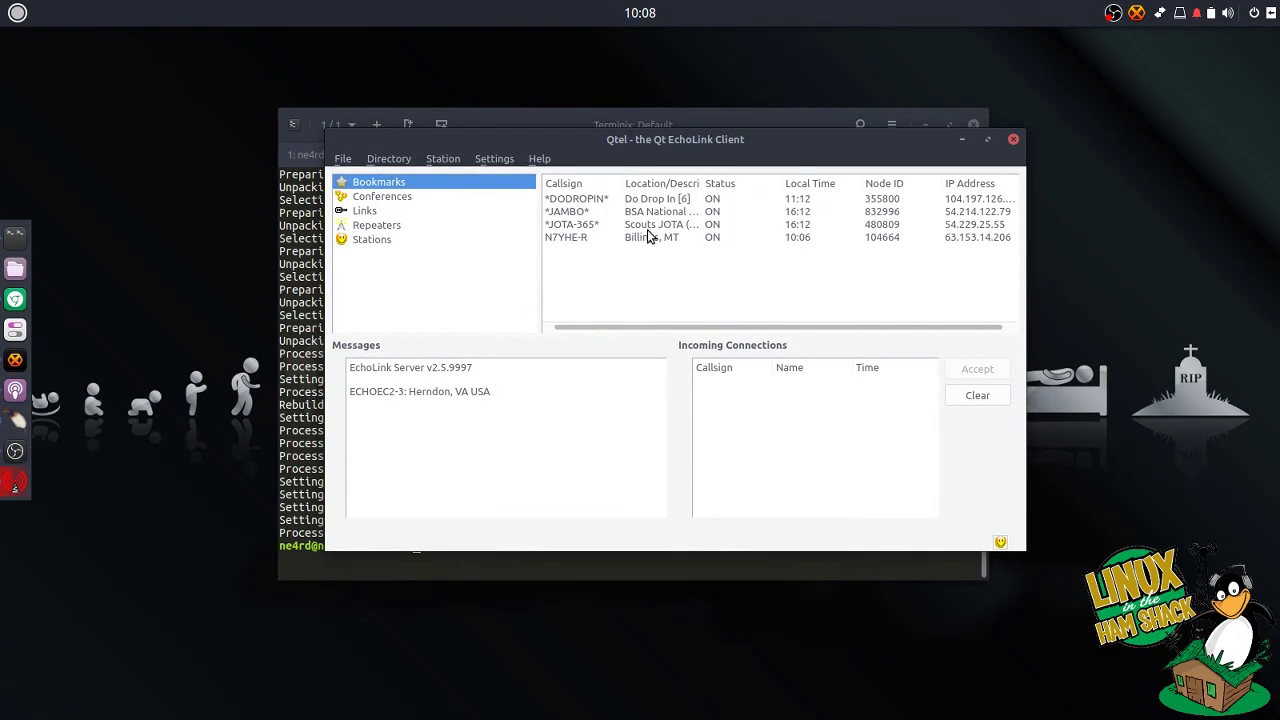
click(677, 216)
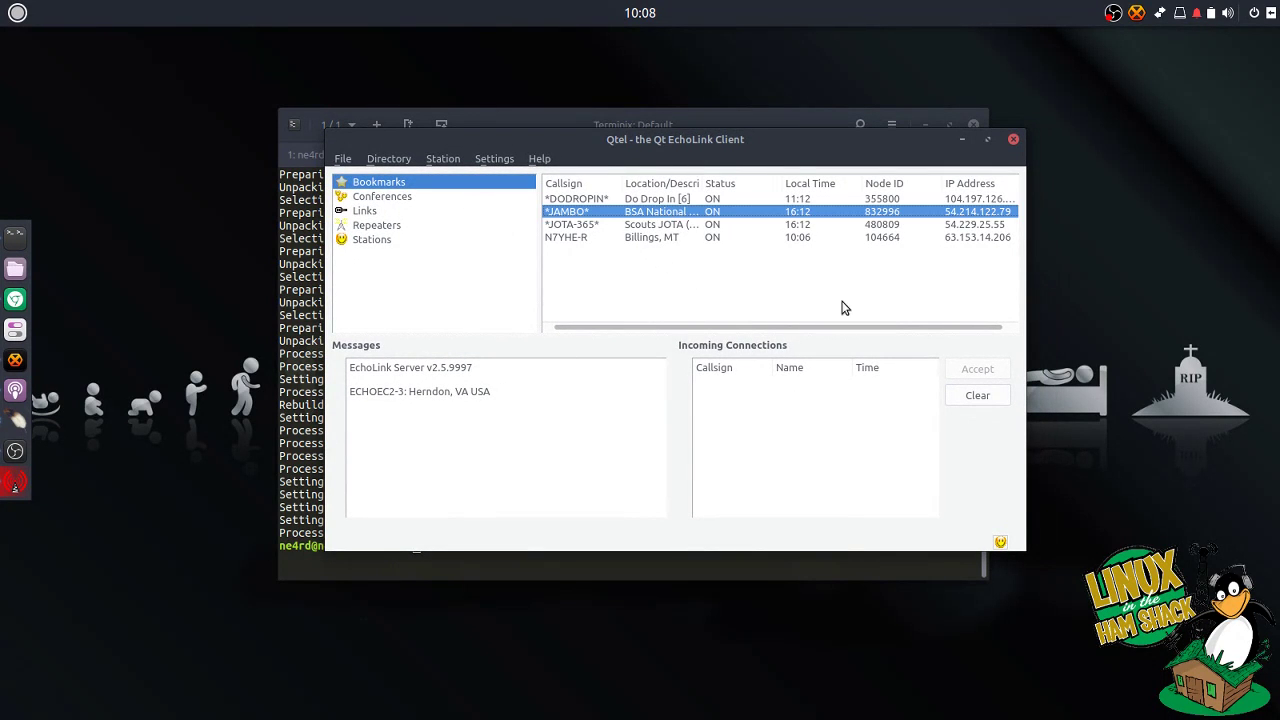
double_click(684, 212)
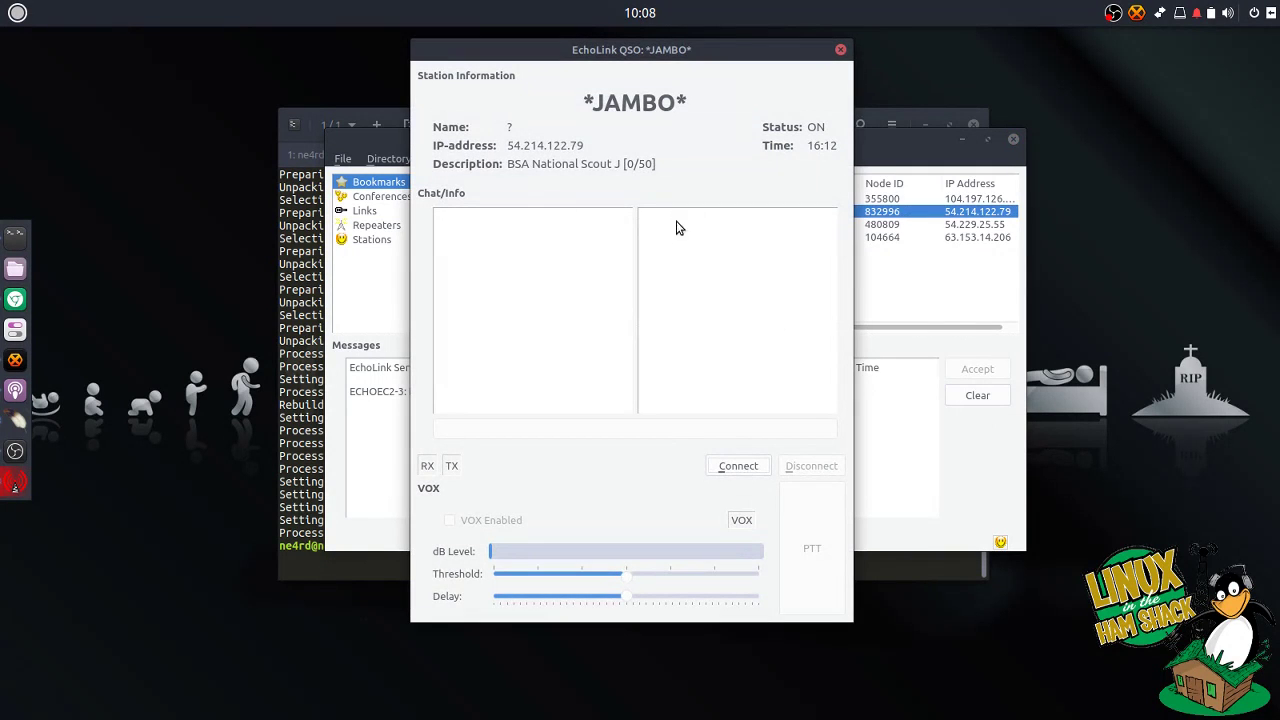
click(738, 466)
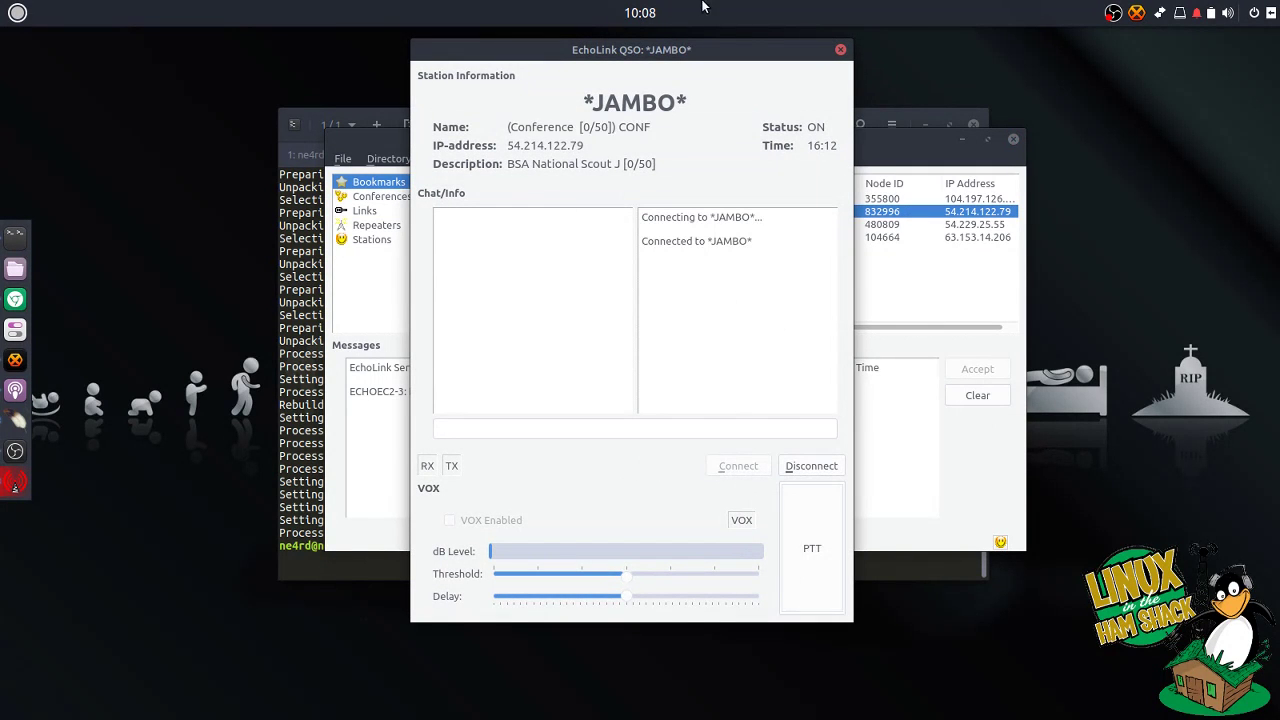
Step: Place the *JAMBO* window left and the main station directory right, then focus the chat
drag(734, 51, 421, 62)
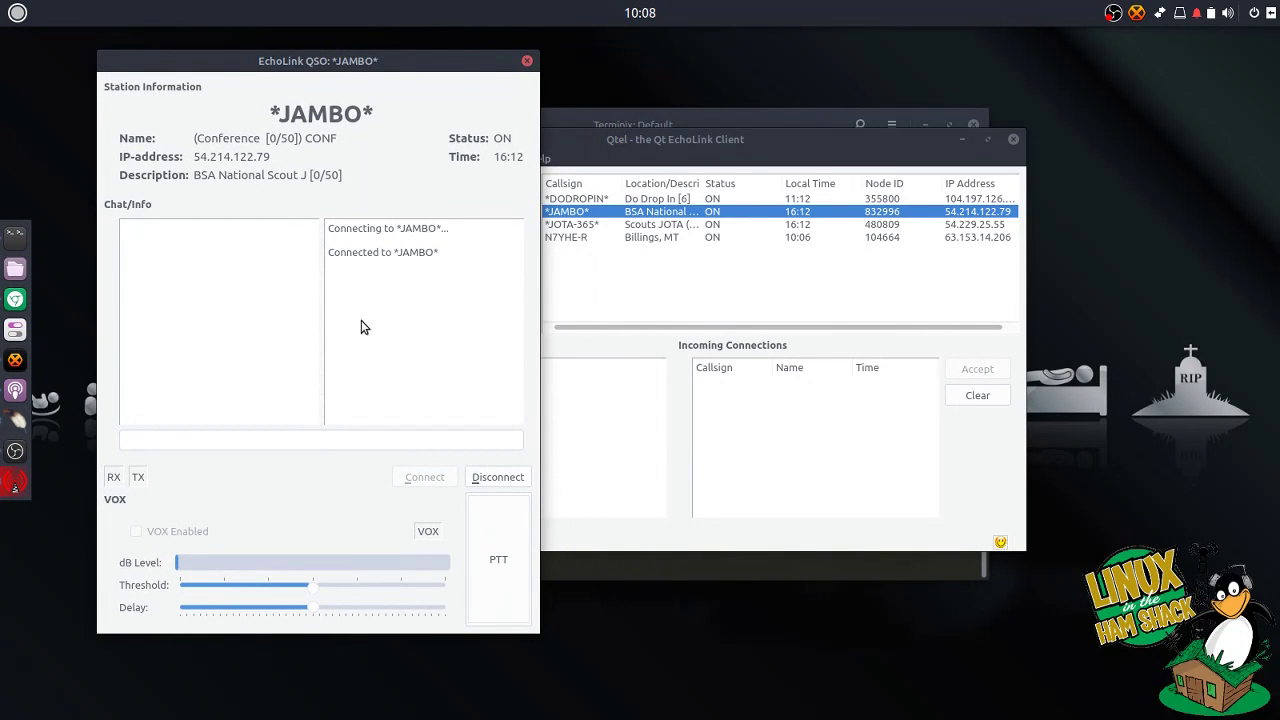
drag(679, 141, 909, 136)
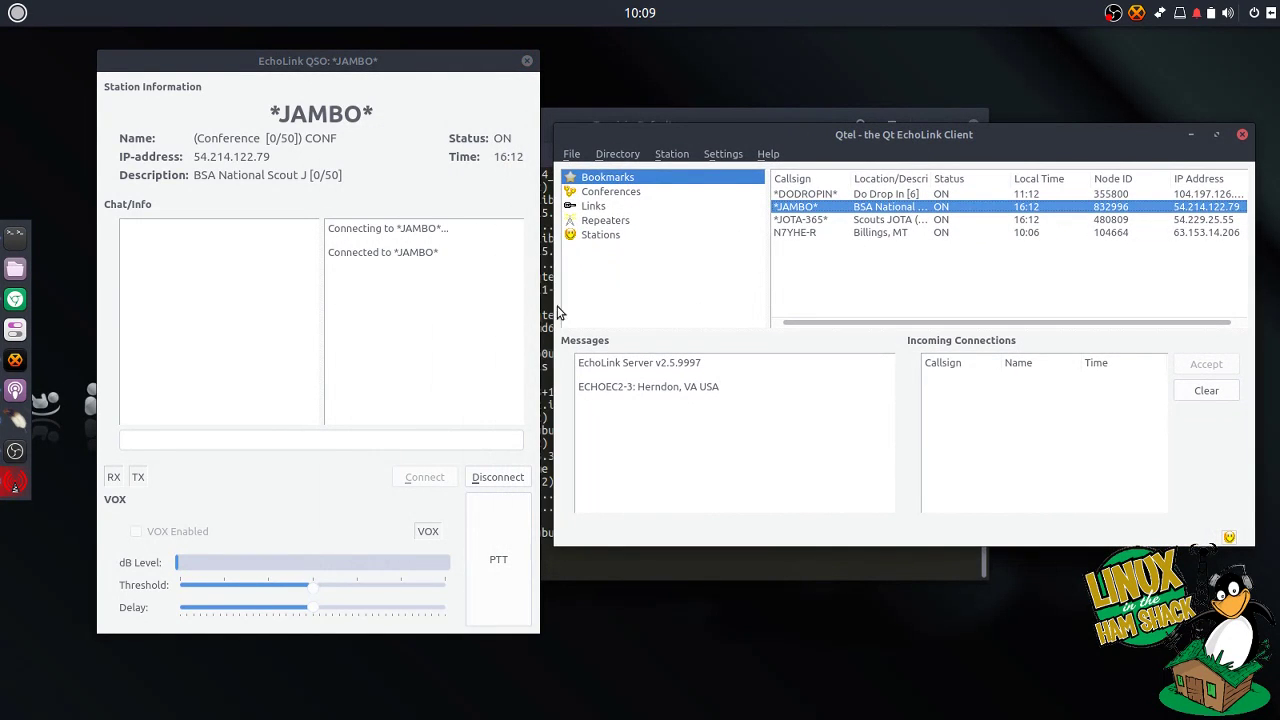
click(378, 434)
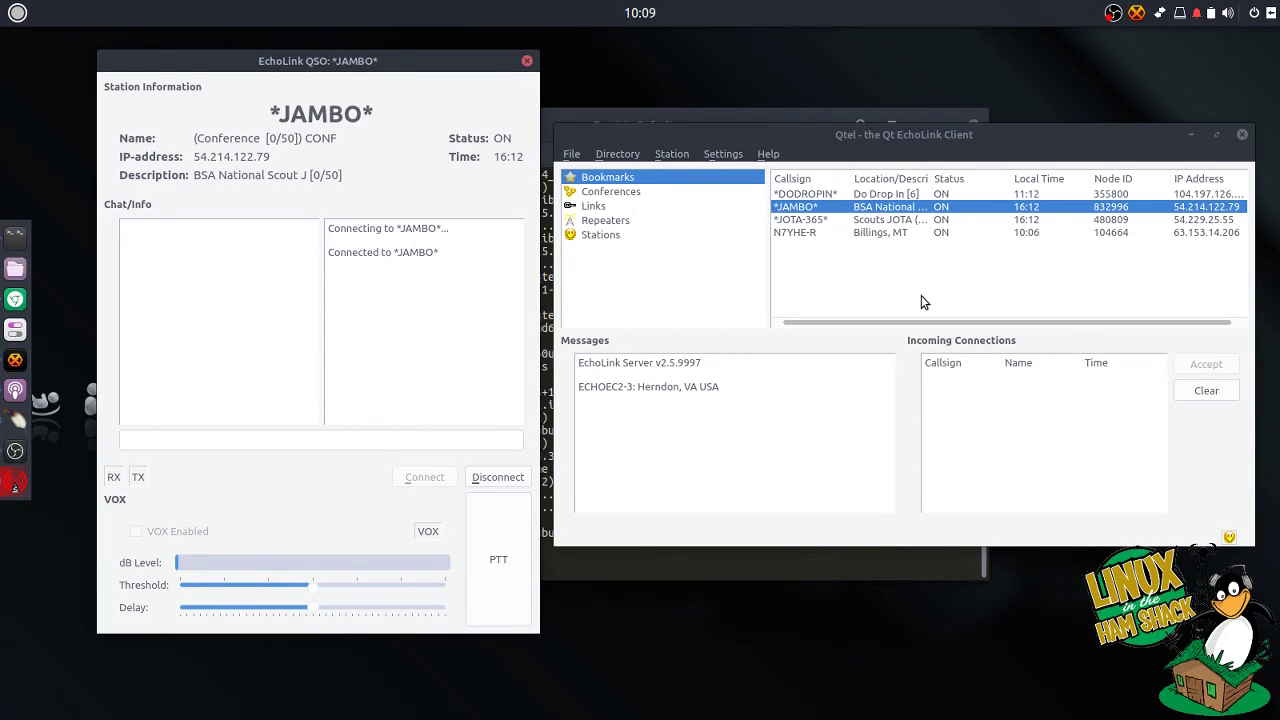
Step: Connect to the bookmarked *DODROPIN* conference in a second QSO window beside *JAMBO*
right_click(883, 196)
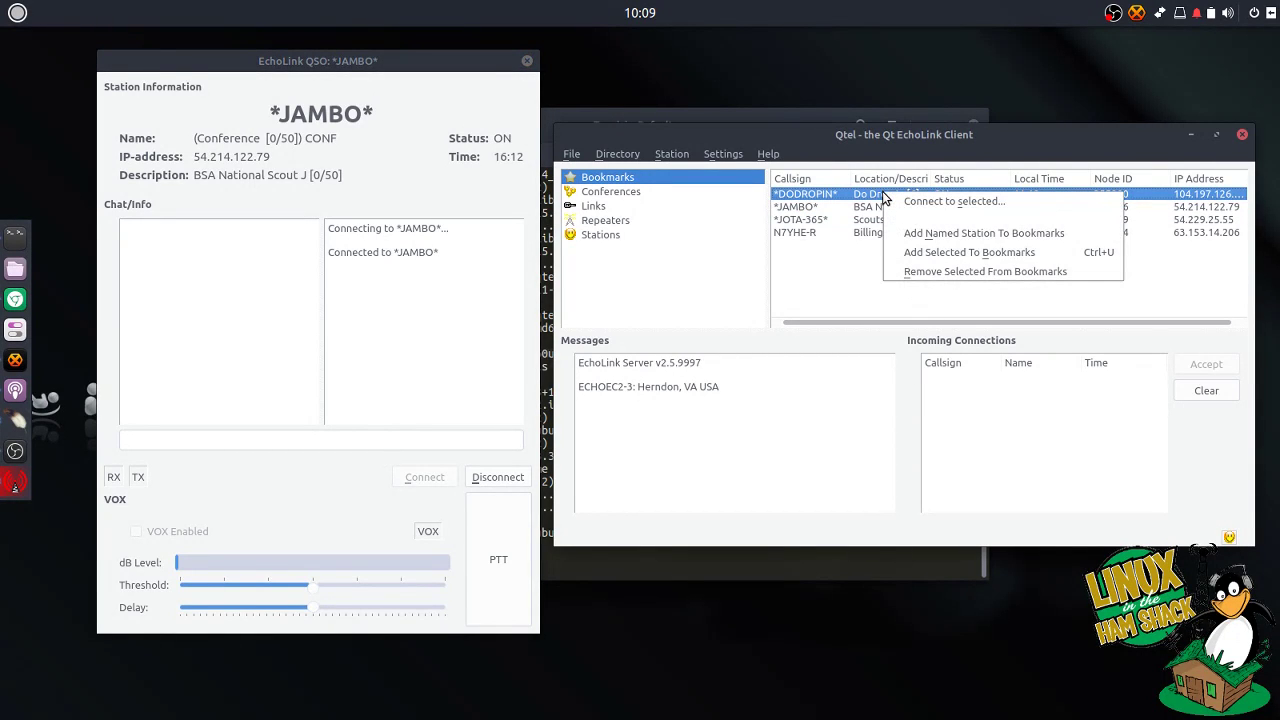
click(933, 203)
drag(730, 76, 932, 93)
click(950, 494)
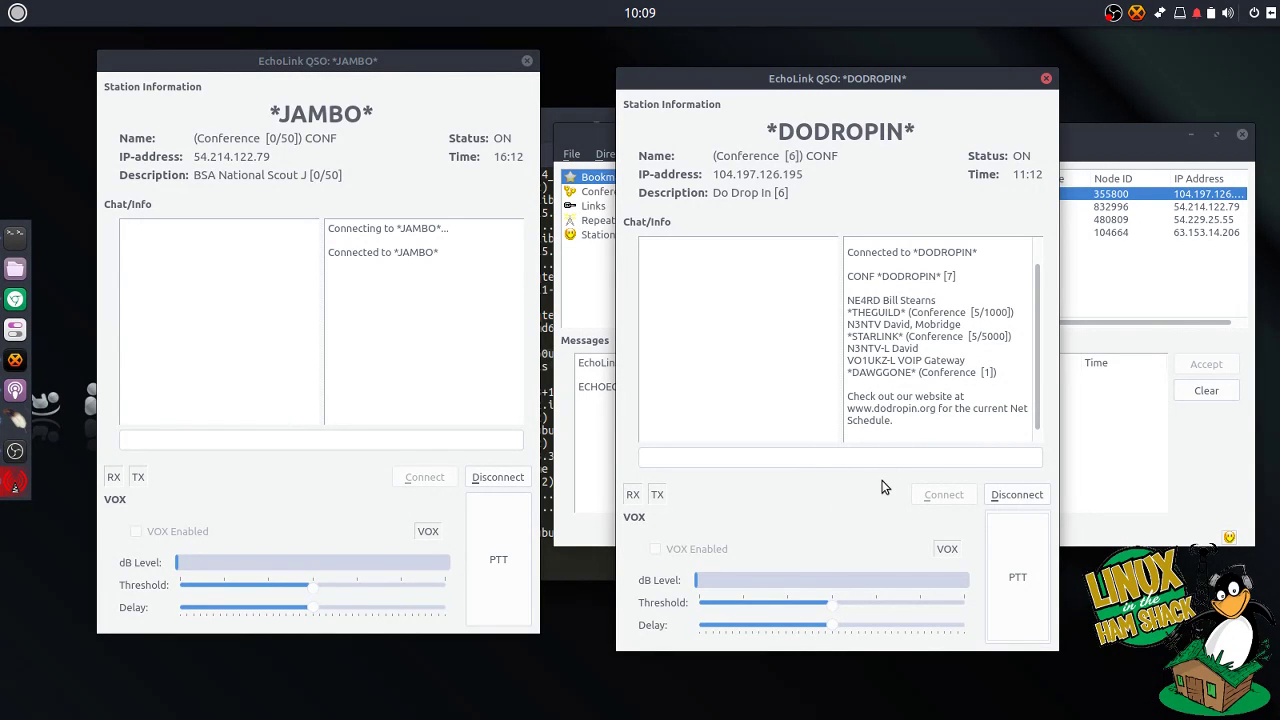
click(320, 440)
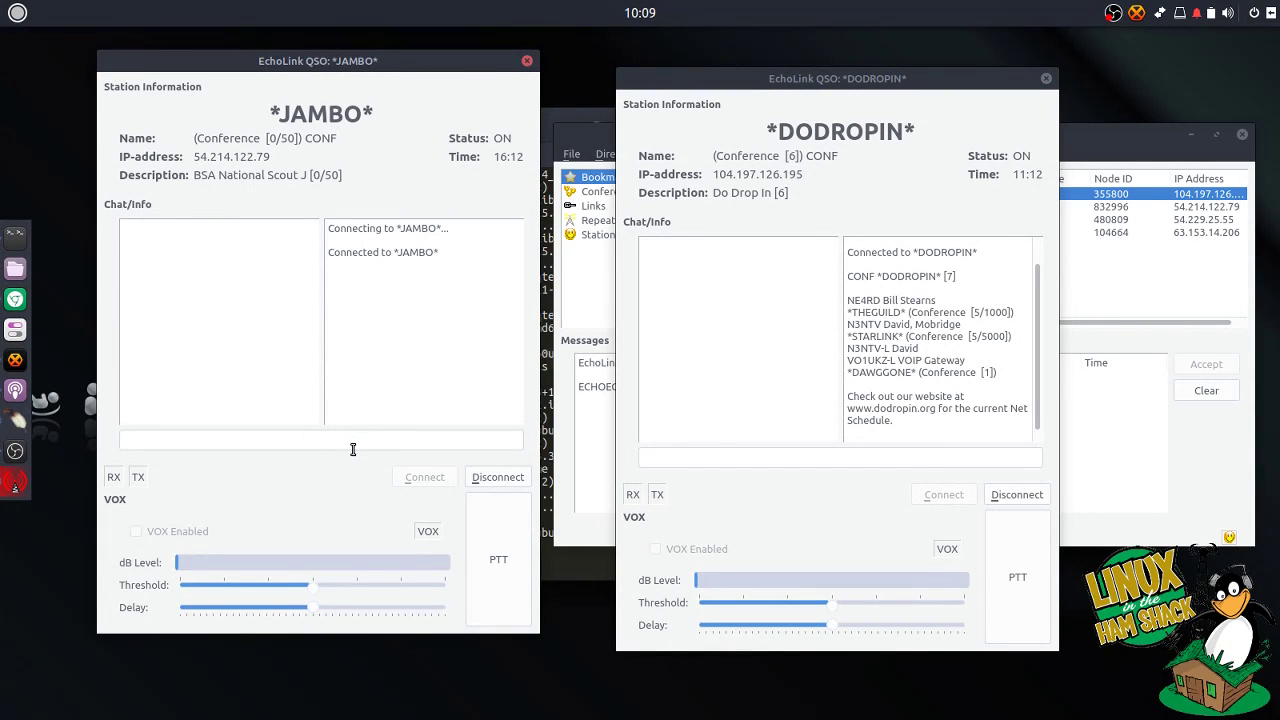
Step: Send '.test' in the *JAMBO* chat, then key PTT briefly so the test plays back
text(.test)
key(Return)
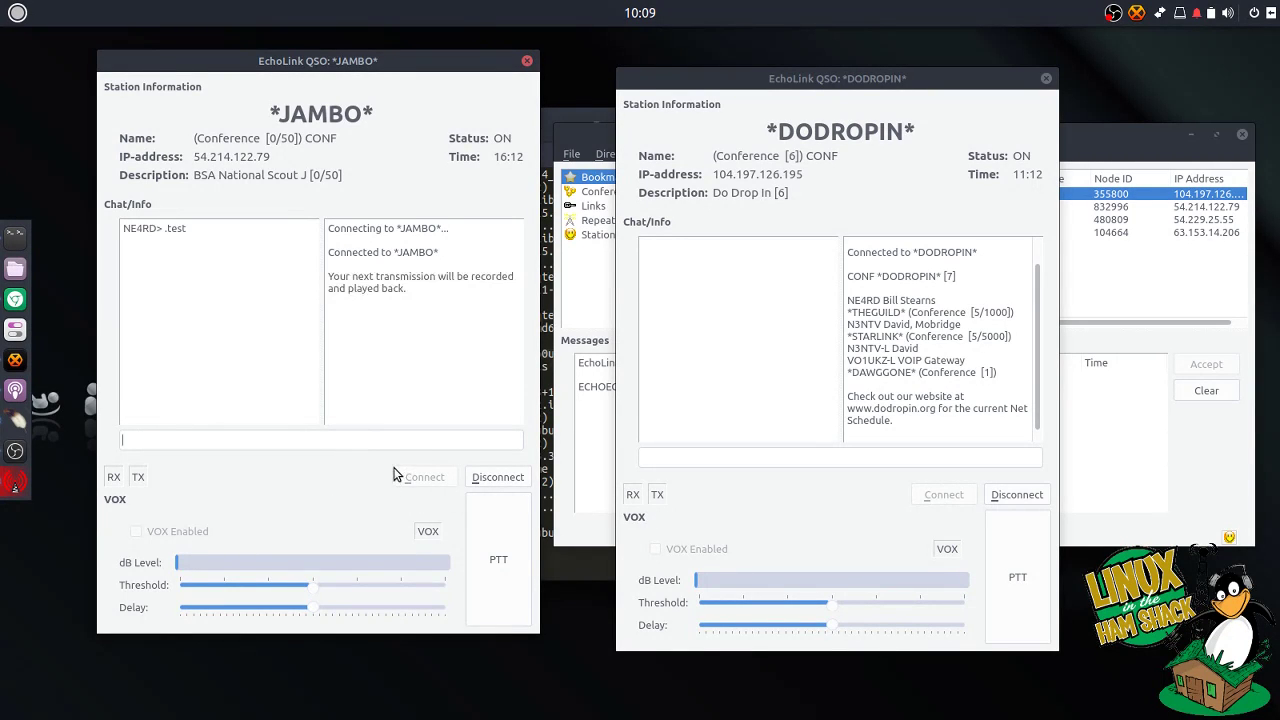
click(488, 563)
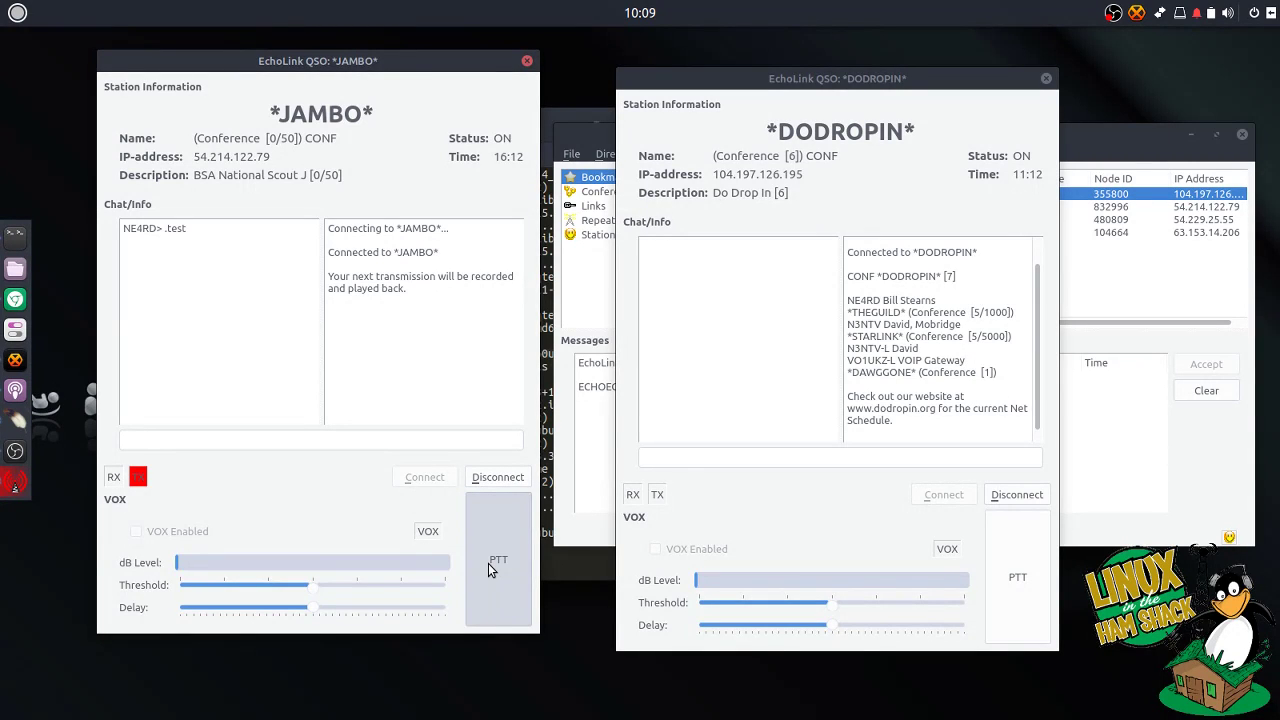
click(488, 563)
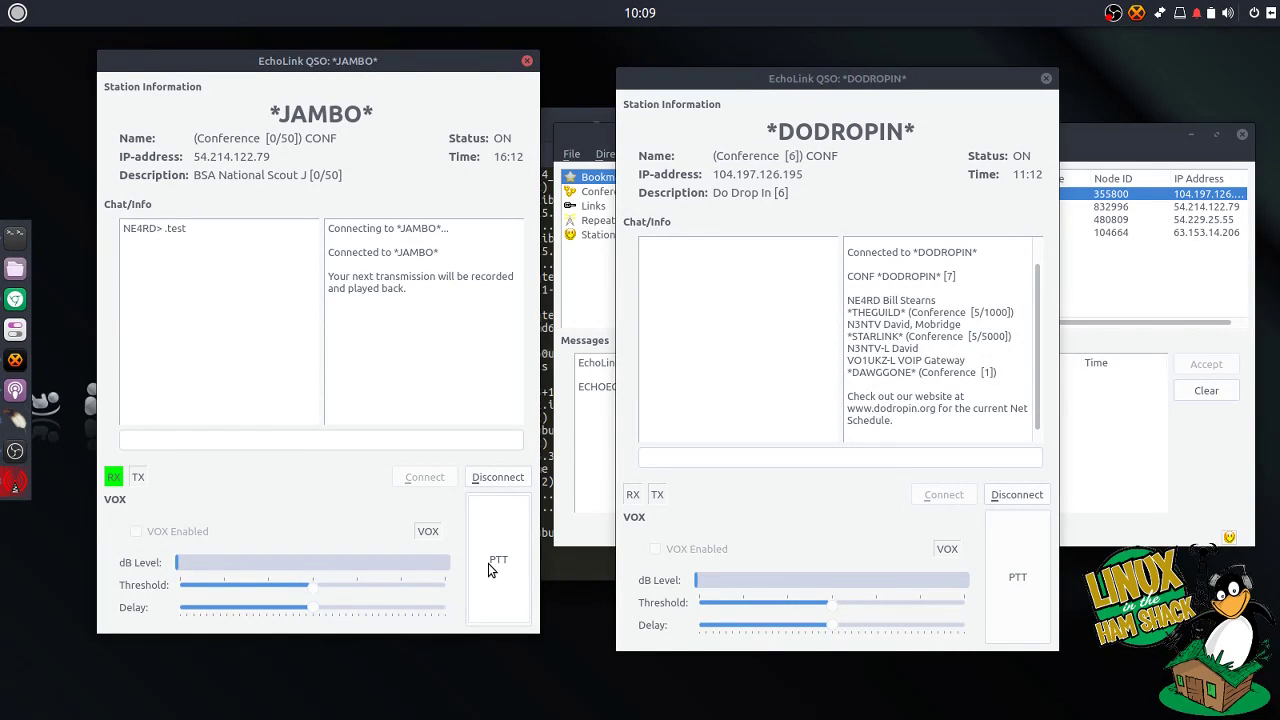
click(824, 457)
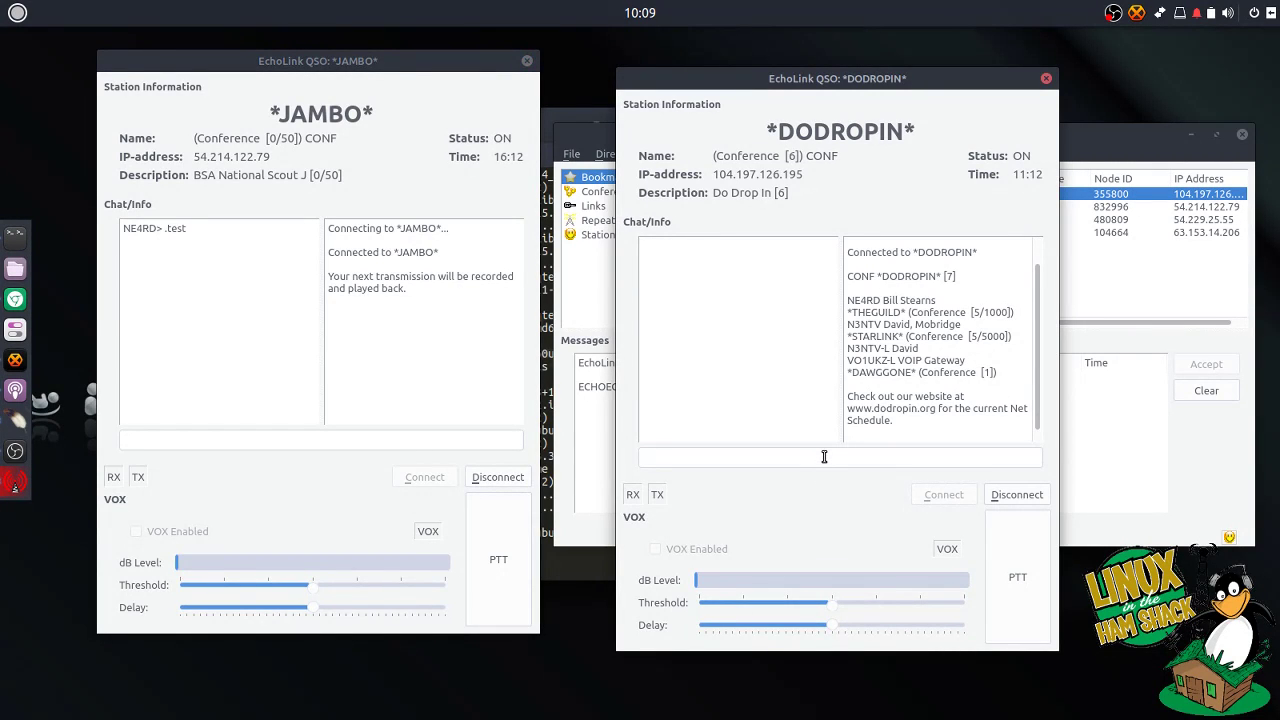
Step: Post '.test' to the *DODROPIN* chat and transmit a short PTT test
text(.test)
key(Return)
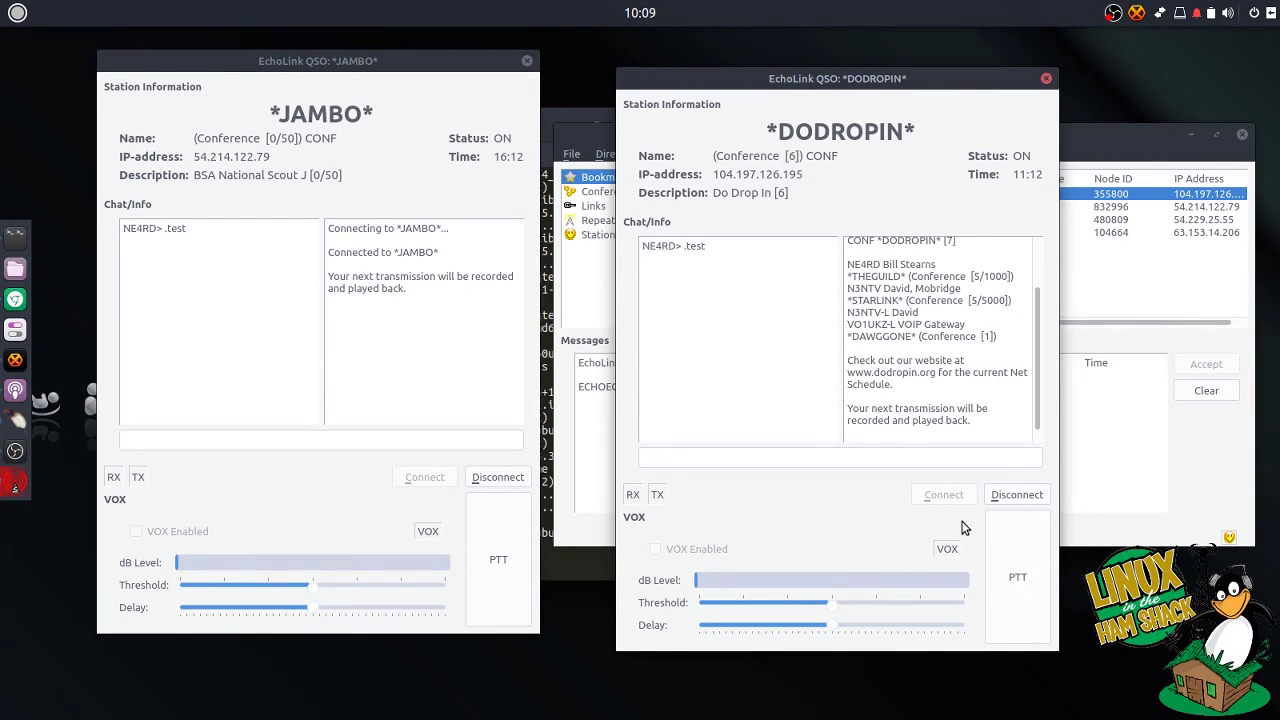
click(1011, 566)
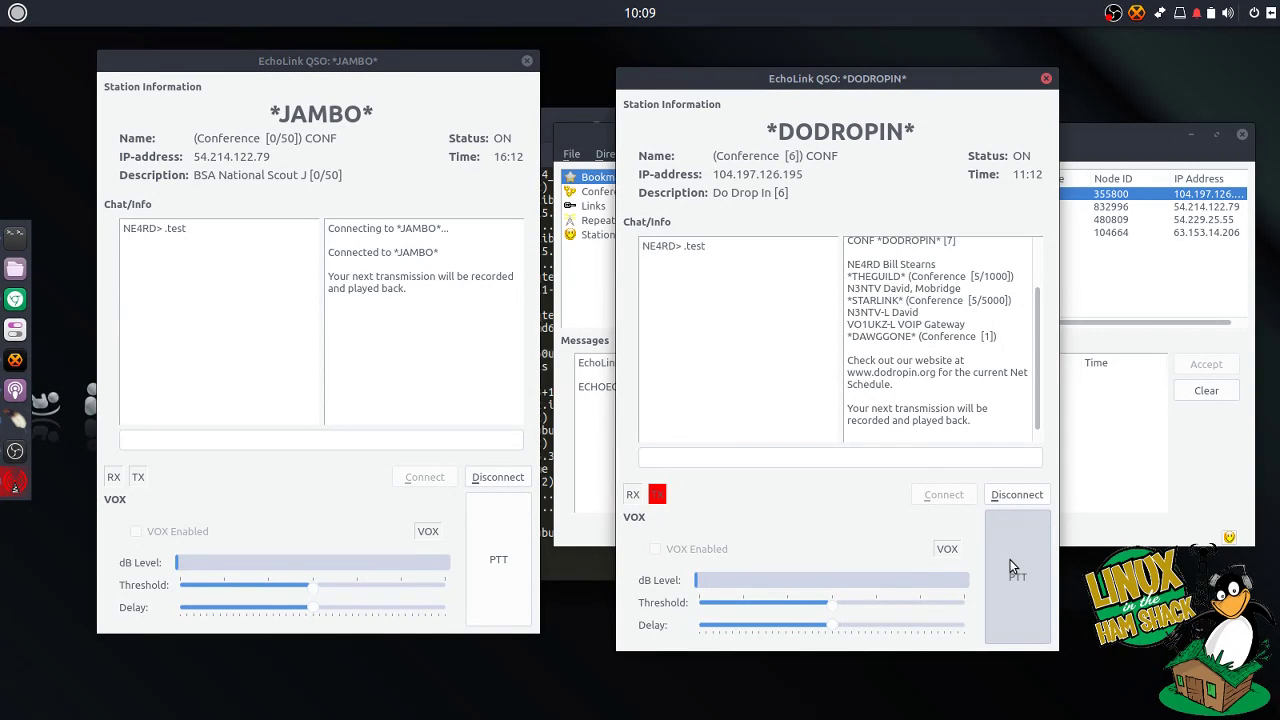
click(1012, 567)
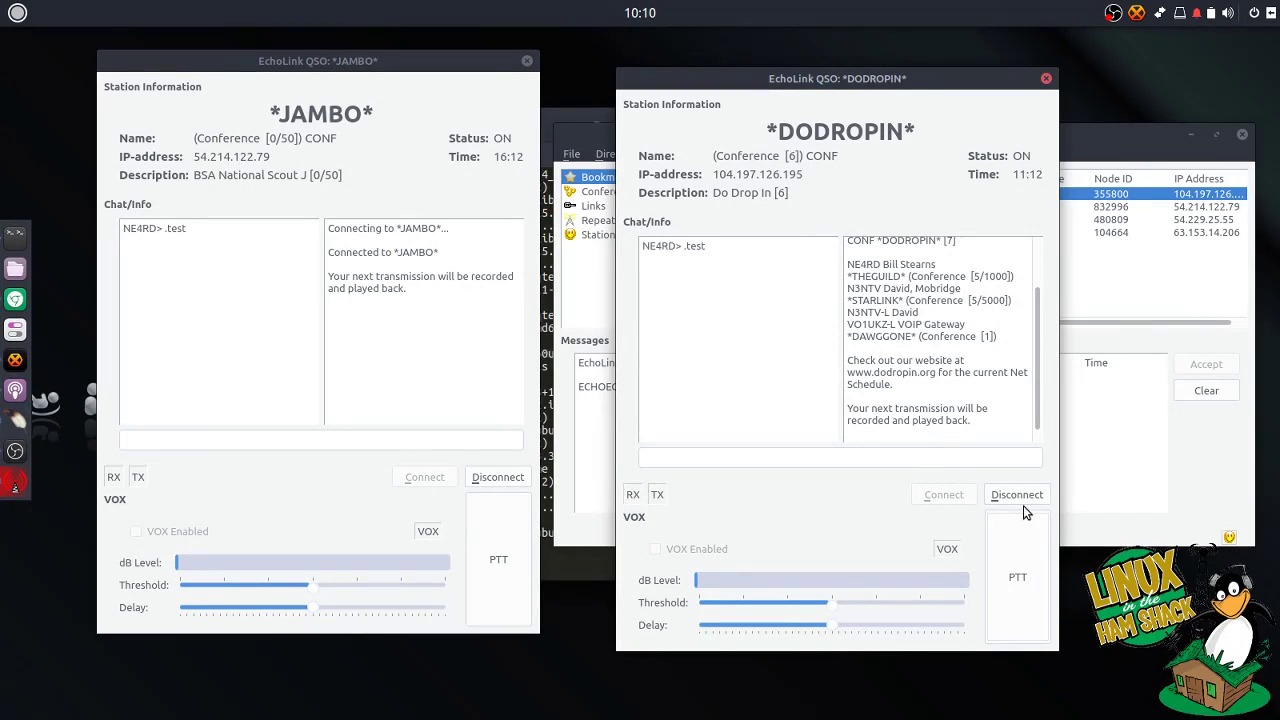
Step: Disconnect *DODROPIN* and *JAMBO*, close both QSO windows, and recentre the main window
click(1018, 497)
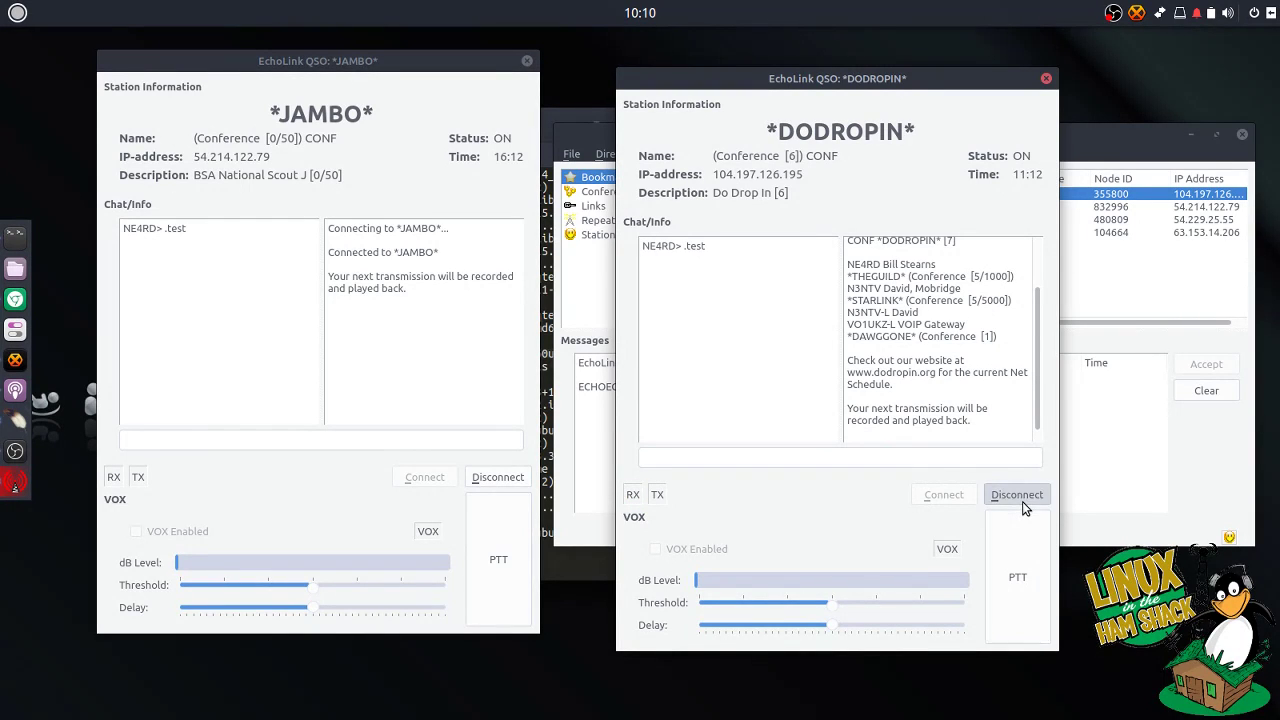
click(497, 477)
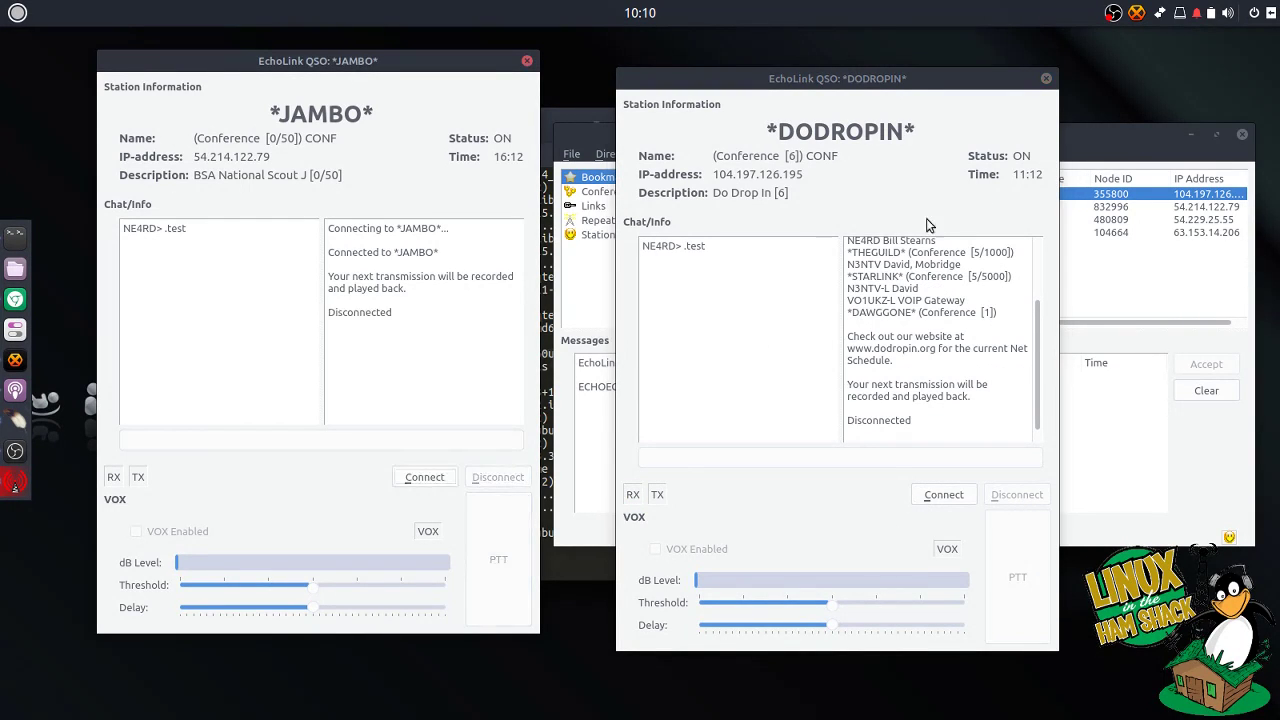
click(1046, 78)
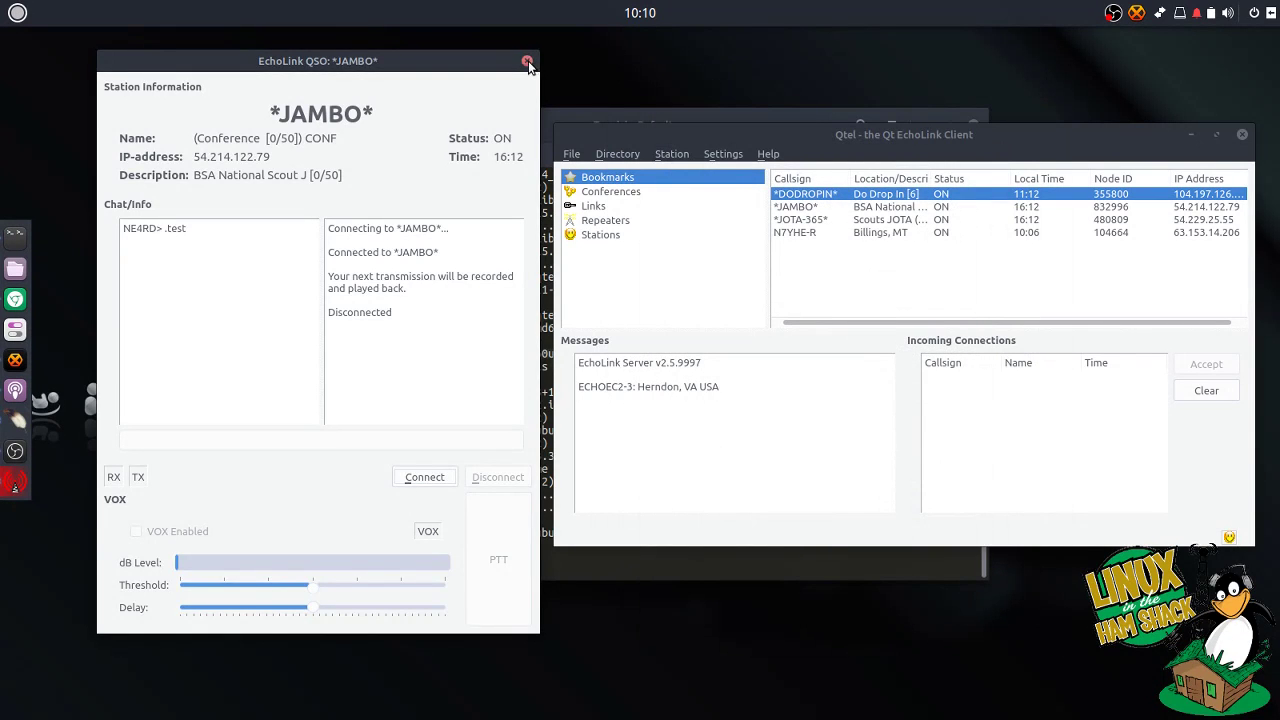
click(527, 61)
drag(964, 146, 726, 146)
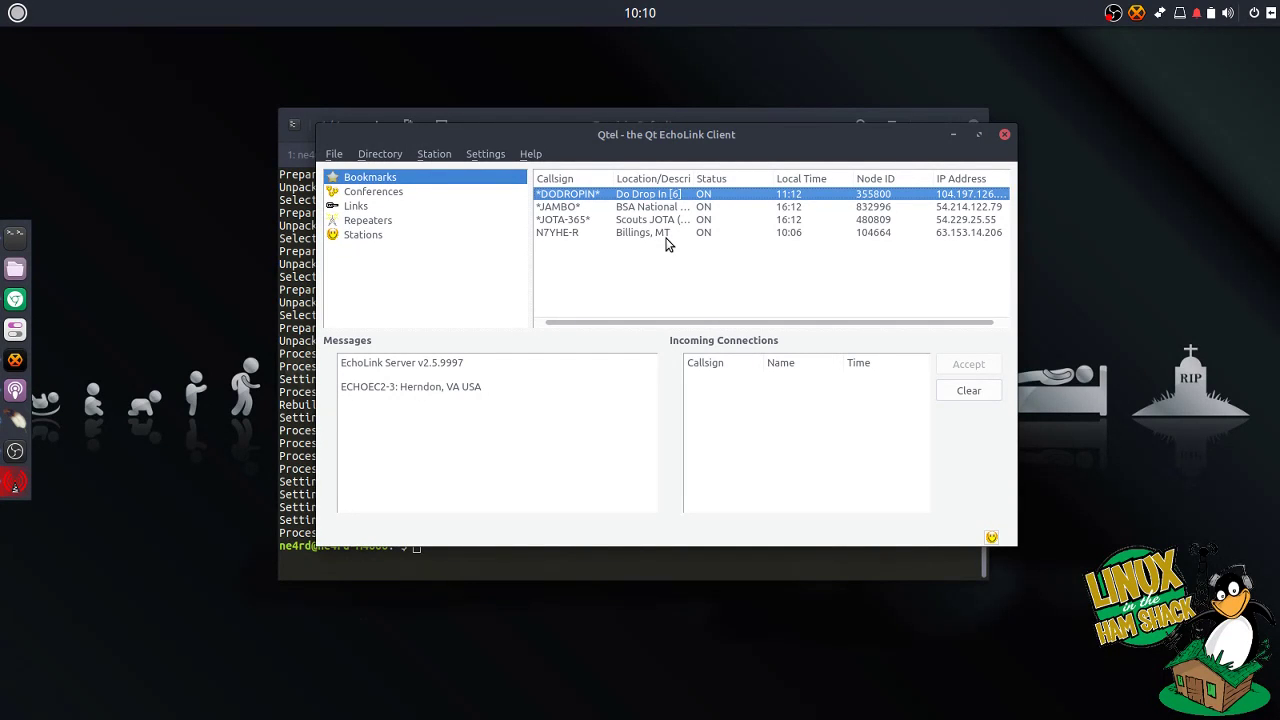
Step: Select the N7YHE-R bookmark, browse the directory categories, and end on the Conferences list
click(665, 235)
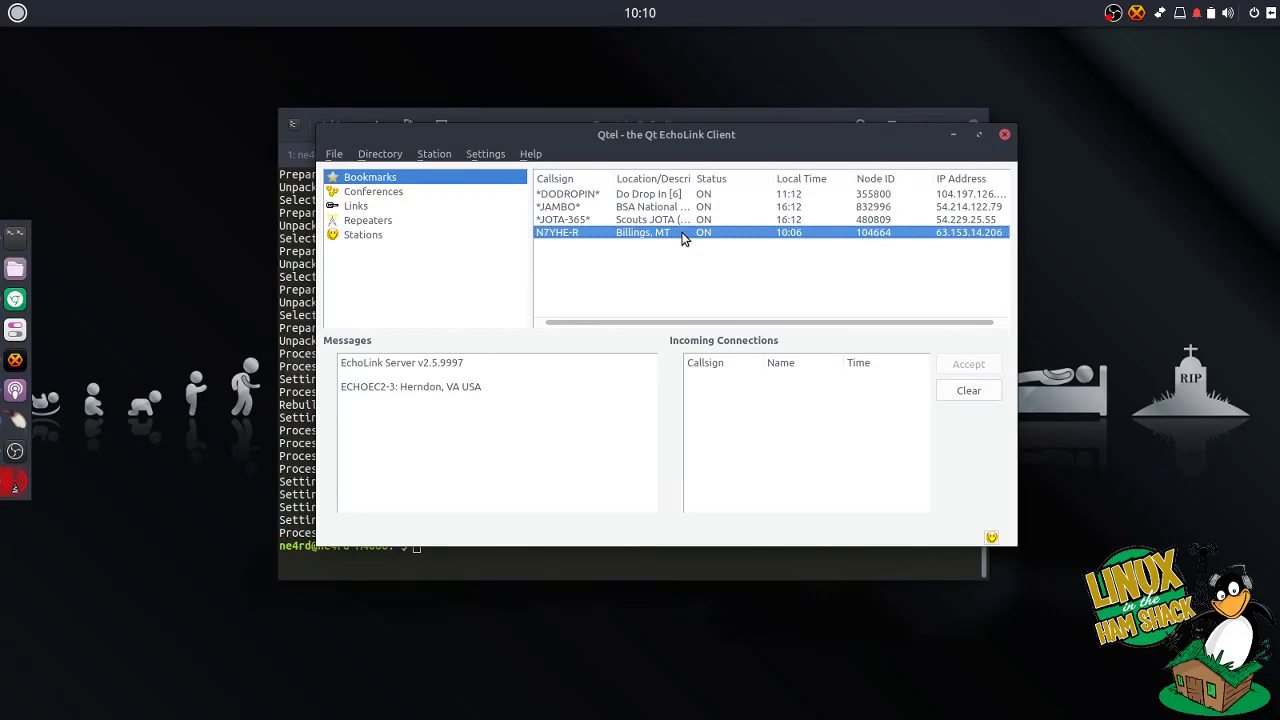
click(368, 192)
click(370, 206)
click(378, 220)
click(387, 236)
click(396, 221)
click(399, 207)
click(428, 192)
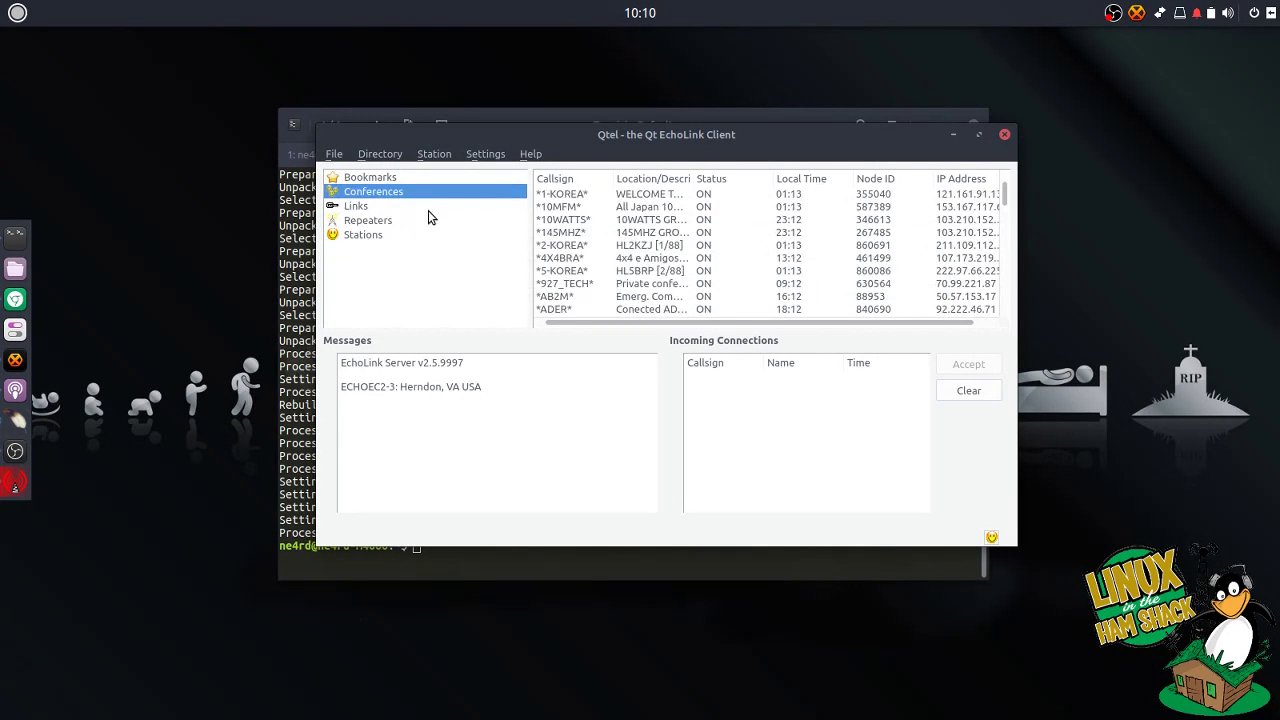
drag(772, 134, 749, 67)
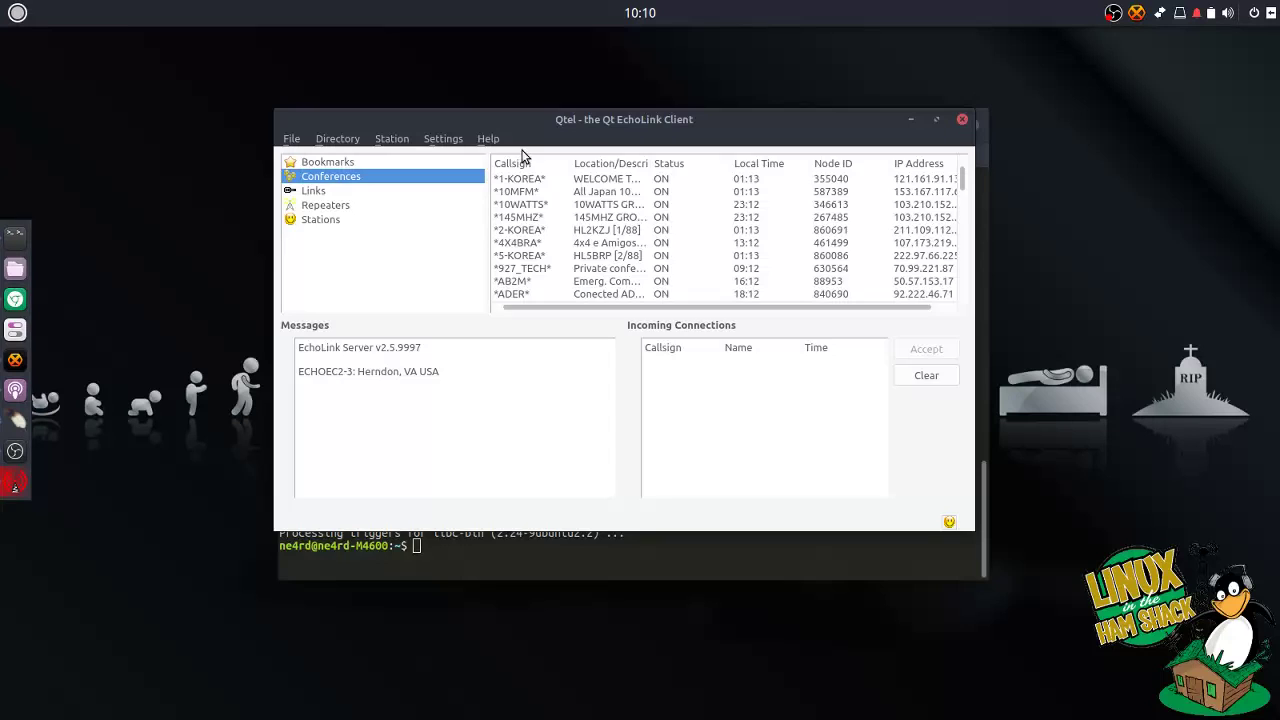
drag(669, 122, 666, 171)
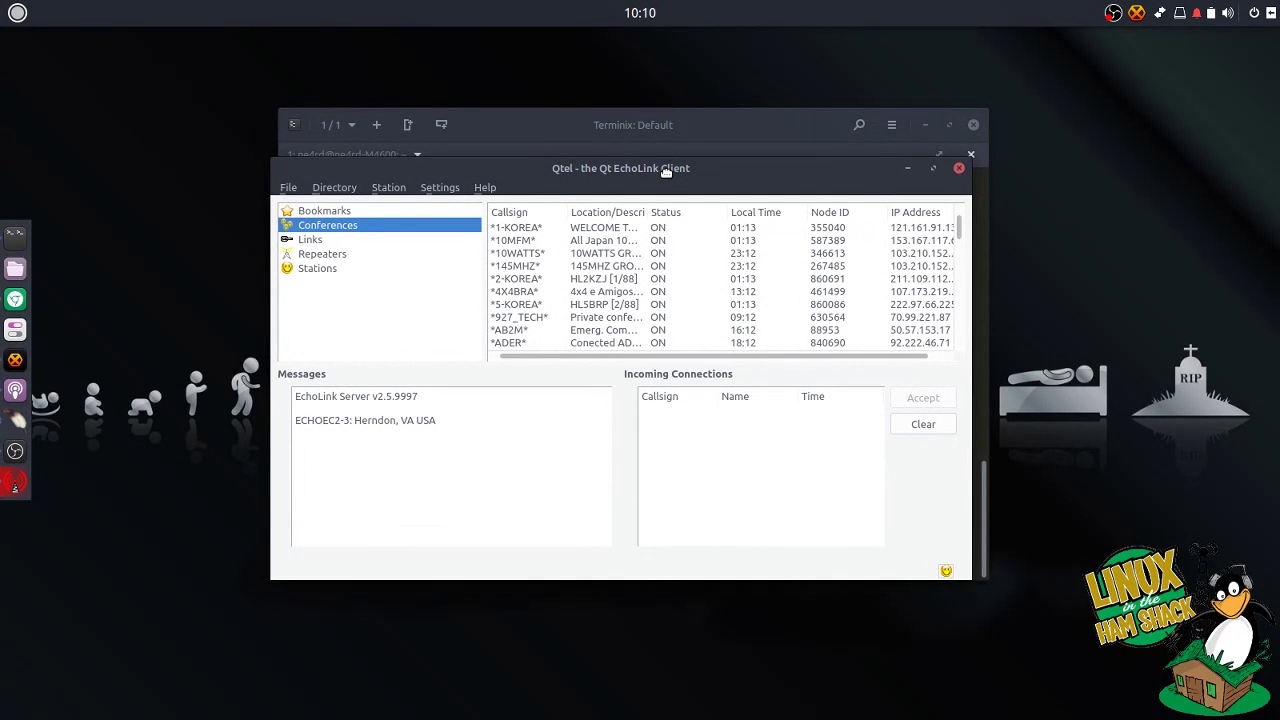